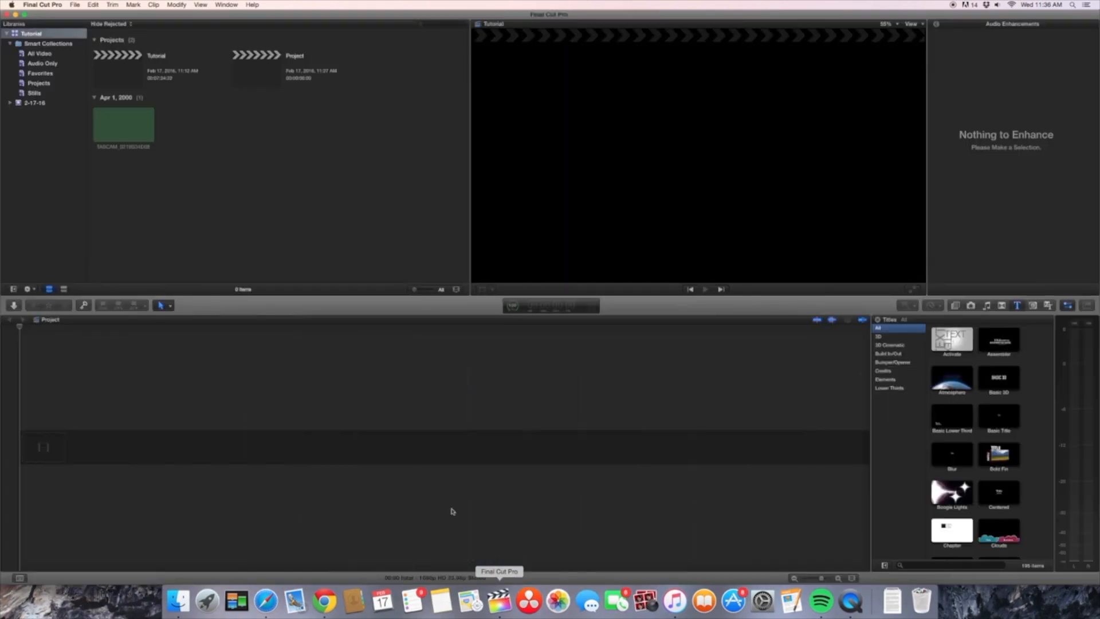
left_click(13, 306)
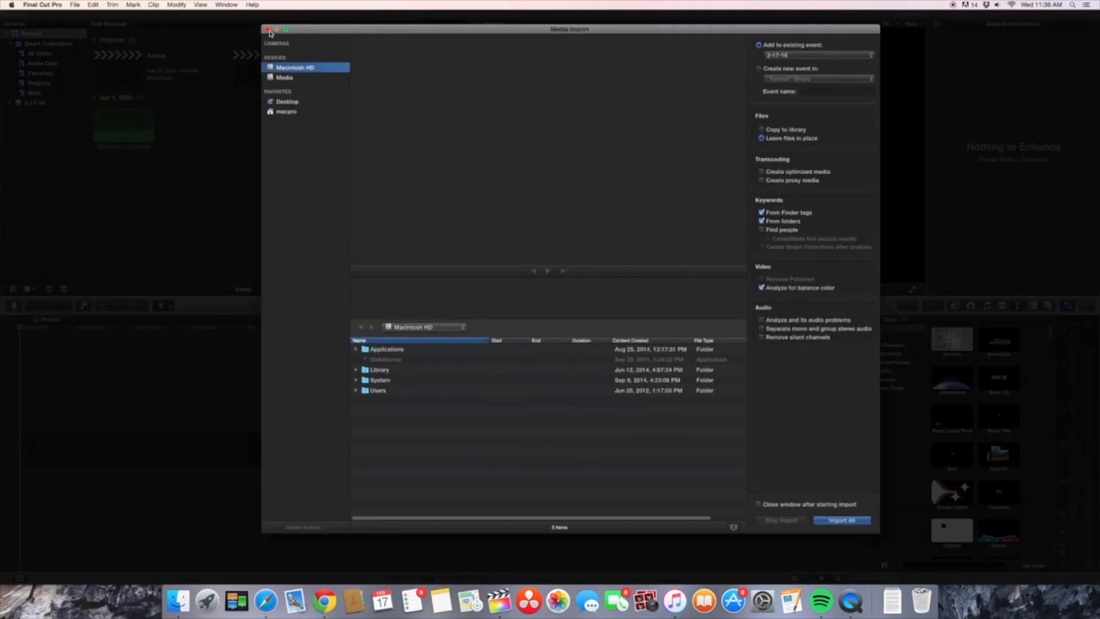
left_click(267, 29)
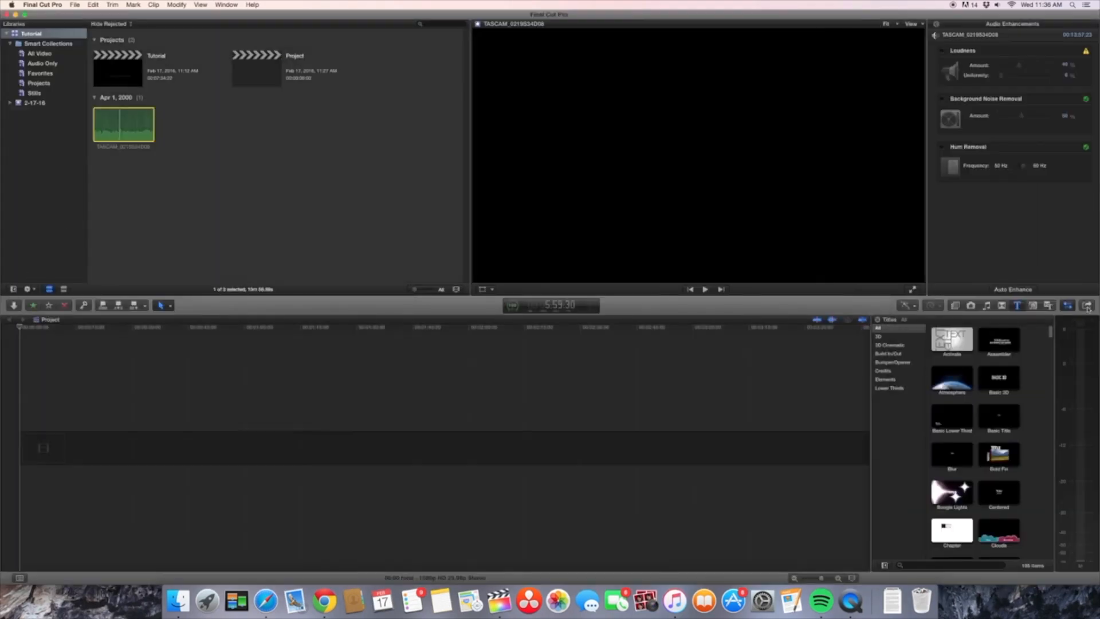
left_click(1087, 306)
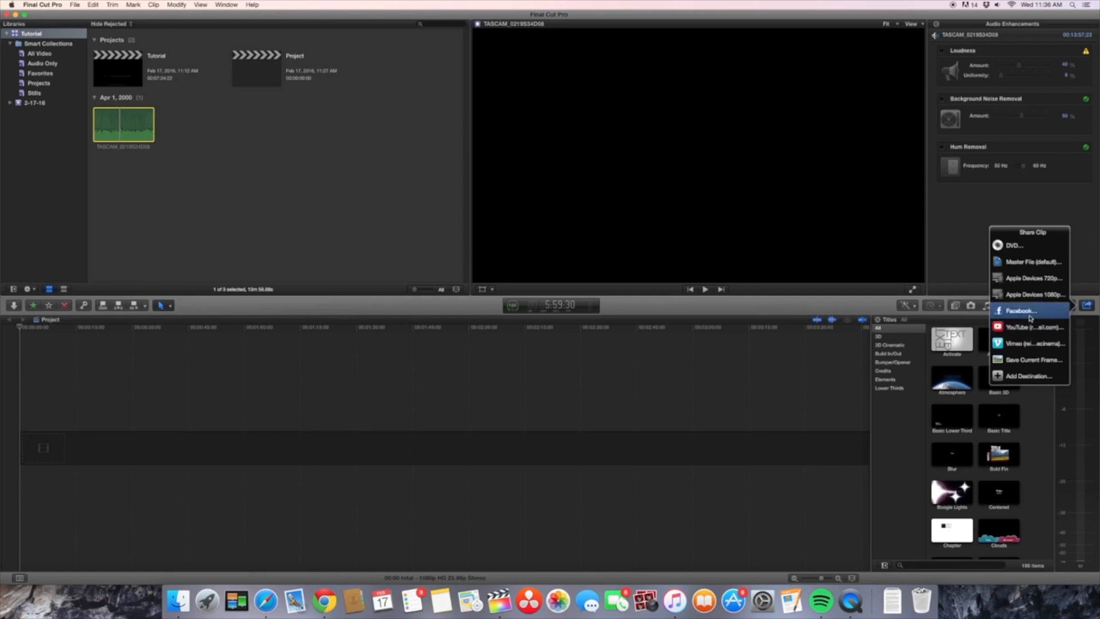
left_click(766, 352)
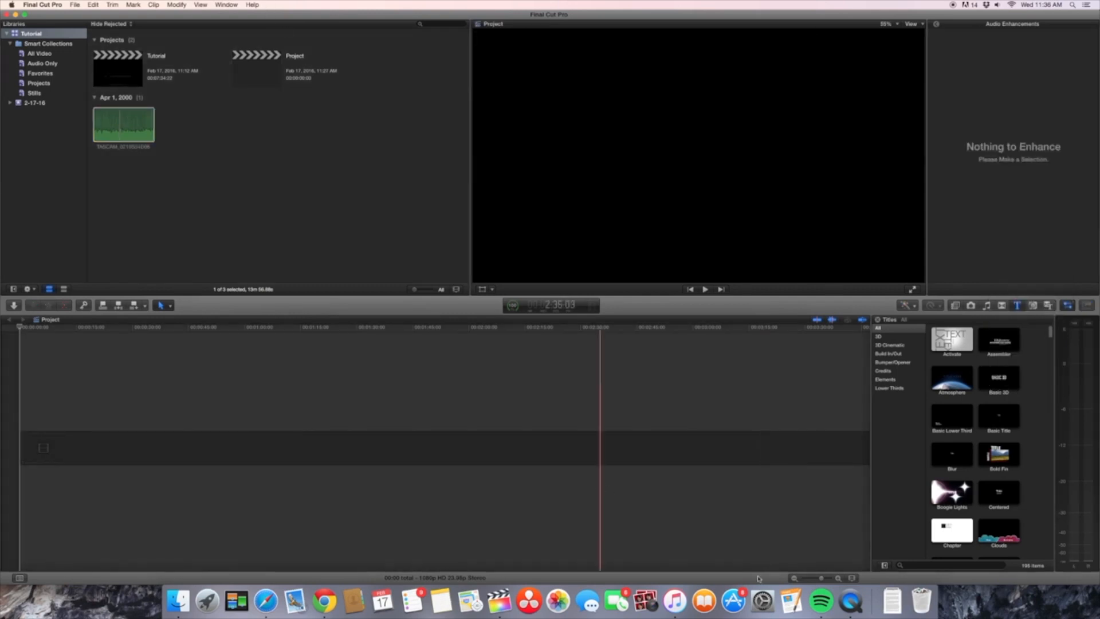
Step: In Pages, create a blank document and write the editing plan, from transcoding clips starting with roof to beginning clip 2 during the export
left_click(859, 603)
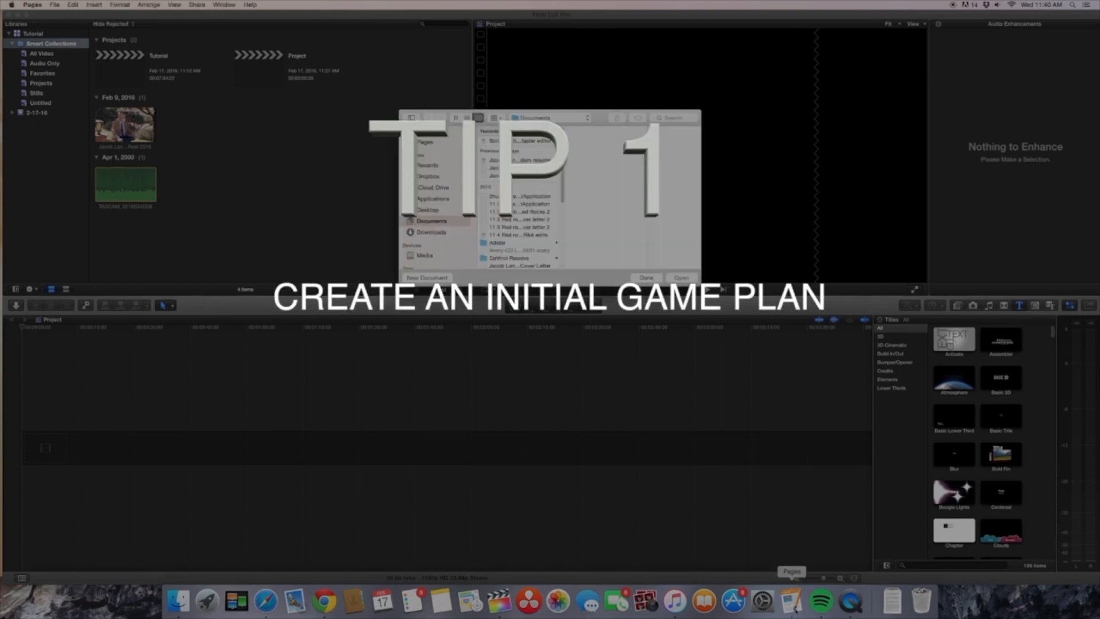
left_click(438, 278)
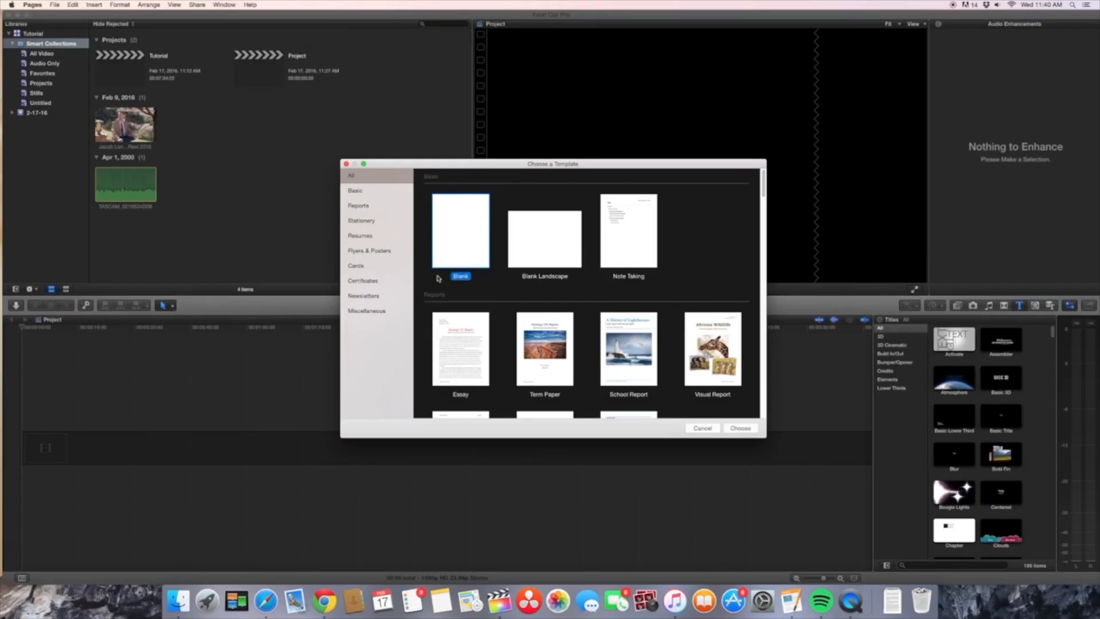
double_click(459, 232)
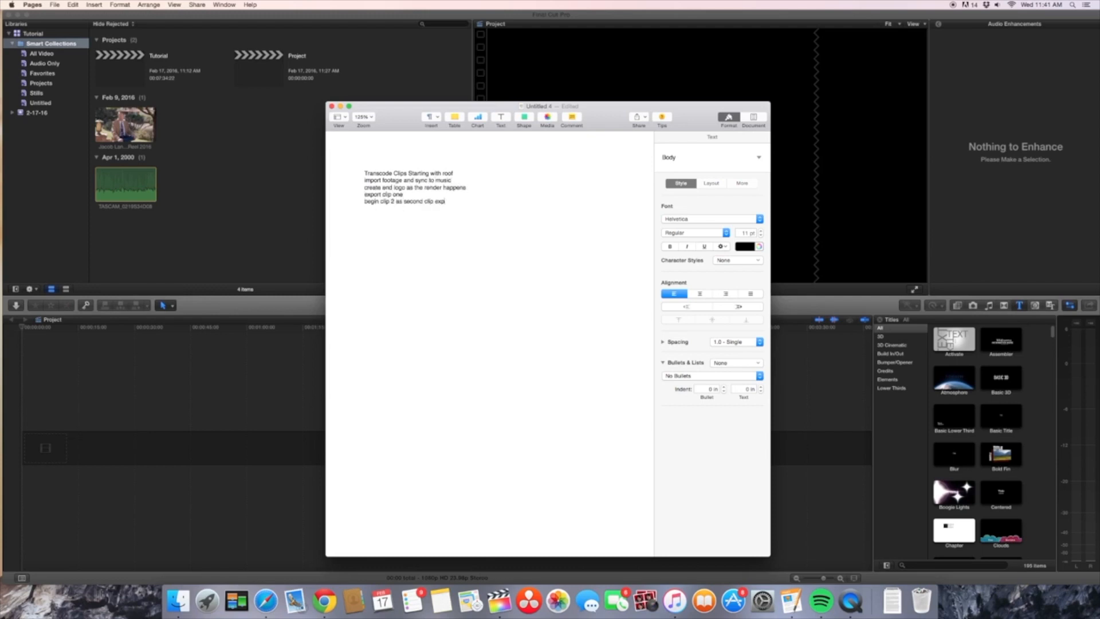
left_click(333, 107)
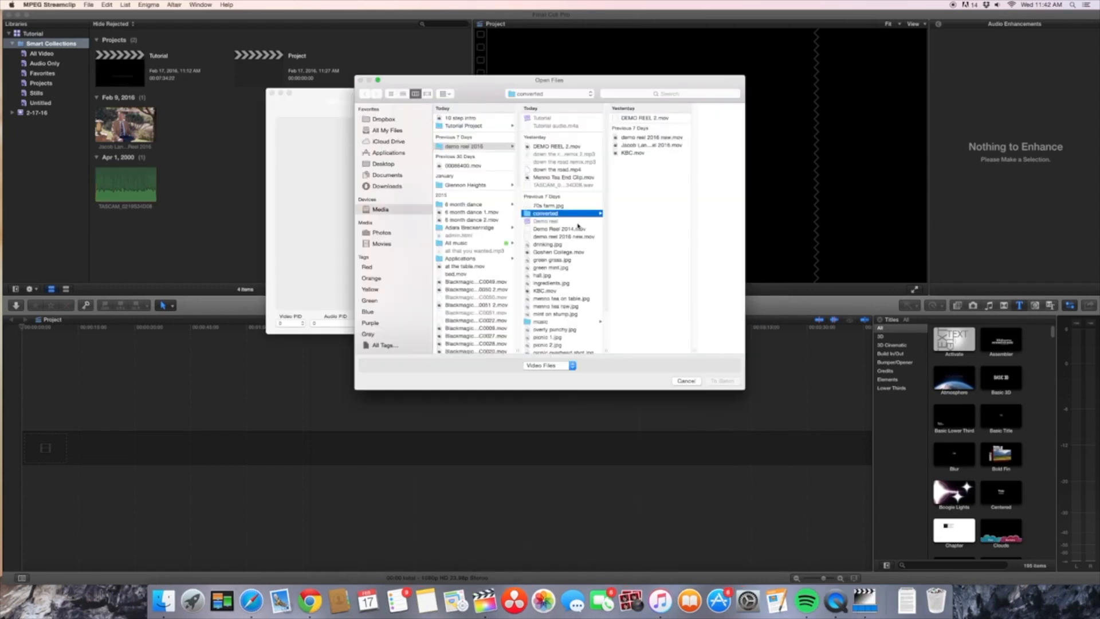
Step: In MPEG Streamclip, add DEMO REEL 2.mov, down the road.mp4 and Menno Tea End Clip.mov to the batch, with the converted folder as destination
left_click(560, 170, "super")
left_click(562, 178, "super")
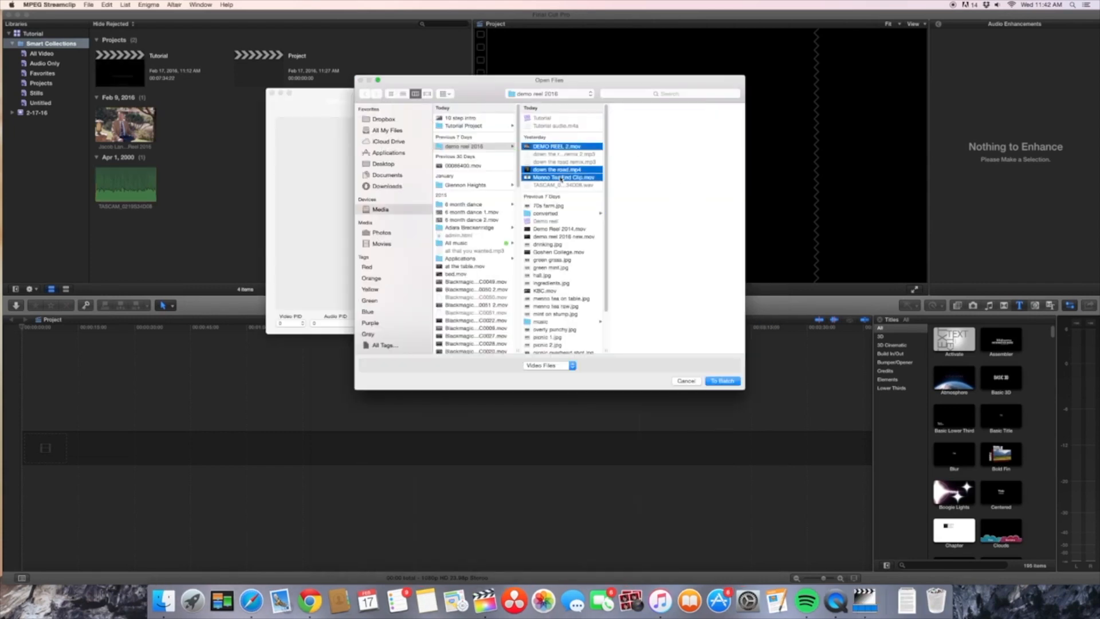
left_click(712, 383)
left_click(601, 216)
left_click(553, 213)
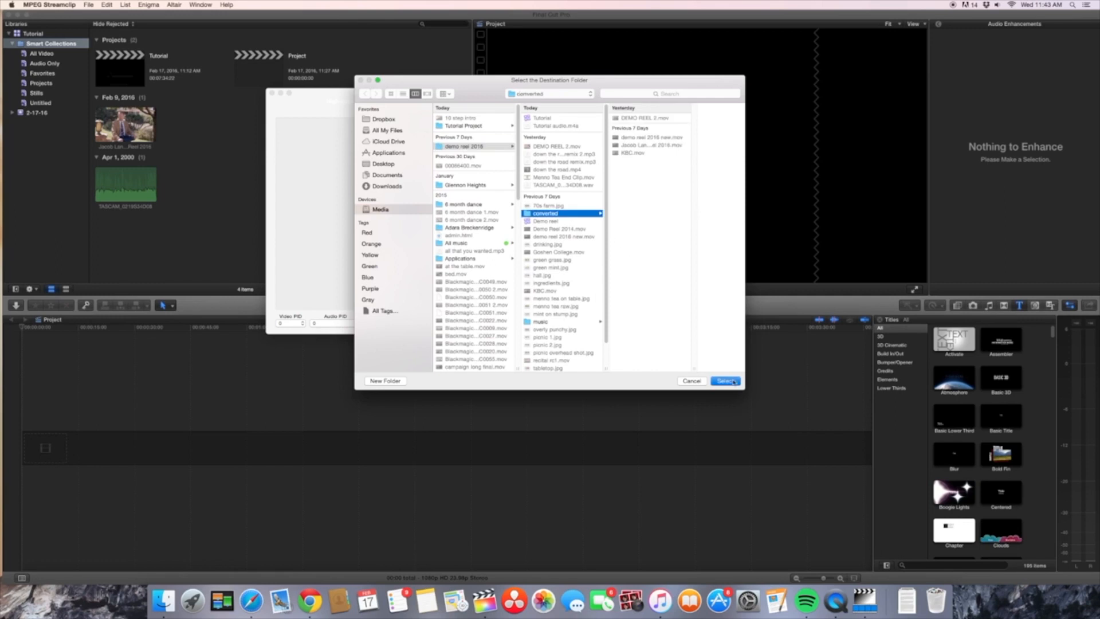
left_click(726, 381)
key("Return")
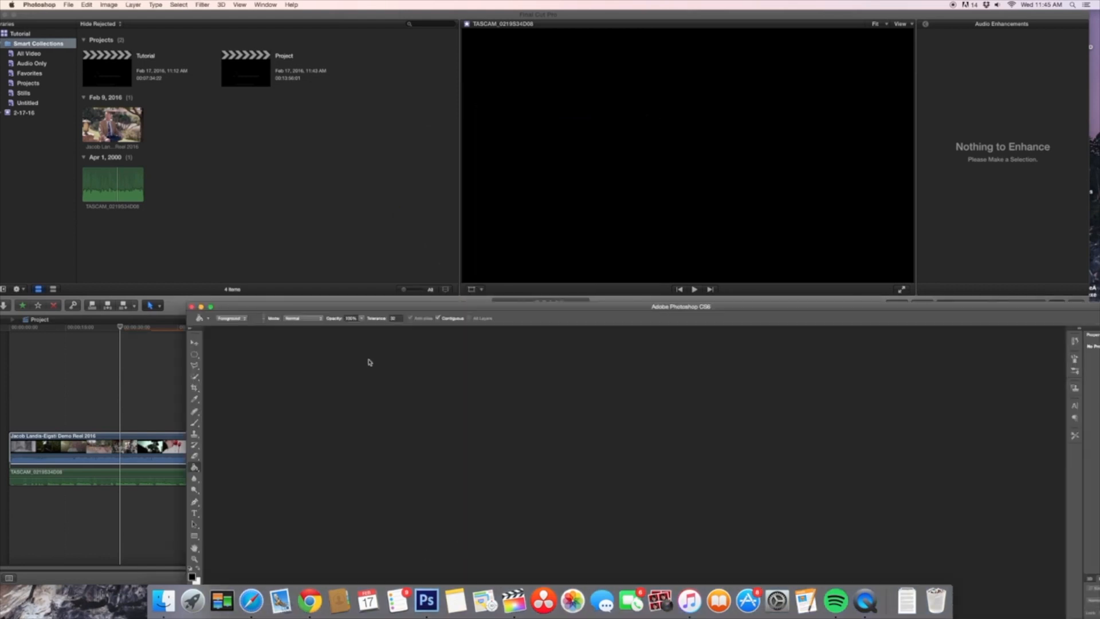
Step: In Photoshop, move the application window up so its whole workspace is on screen, and bring up the file commands
left_click_drag(368, 304, 306, 45)
left_click(68, 5)
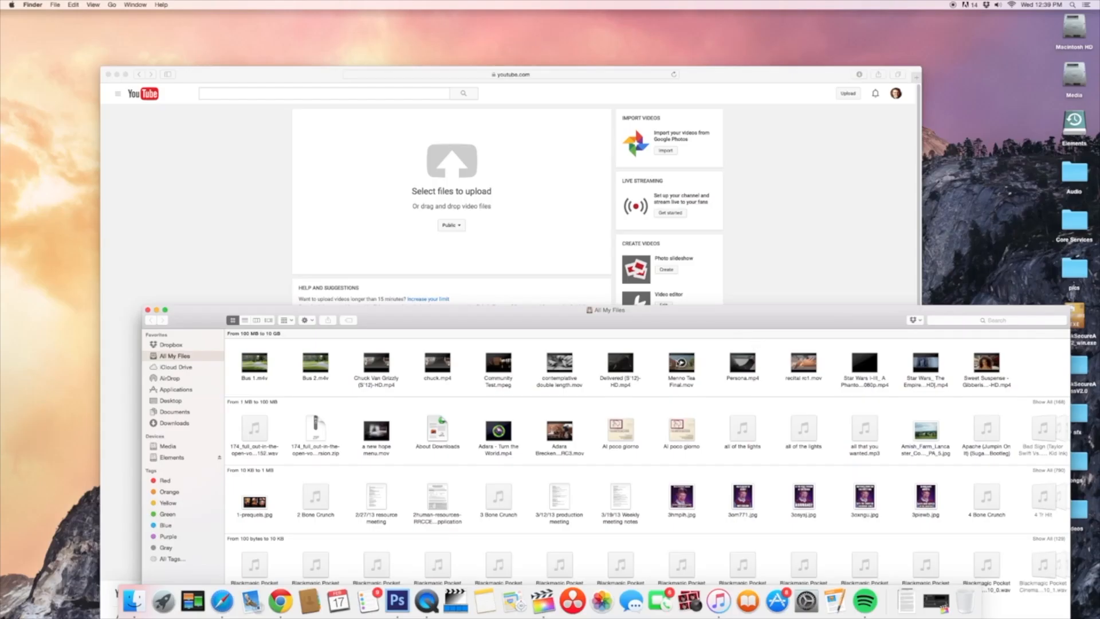
Step: Upload Menno Tea Final.mov from Finder to the YouTube upload page in Safari
left_click_drag(681, 362, 460, 182)
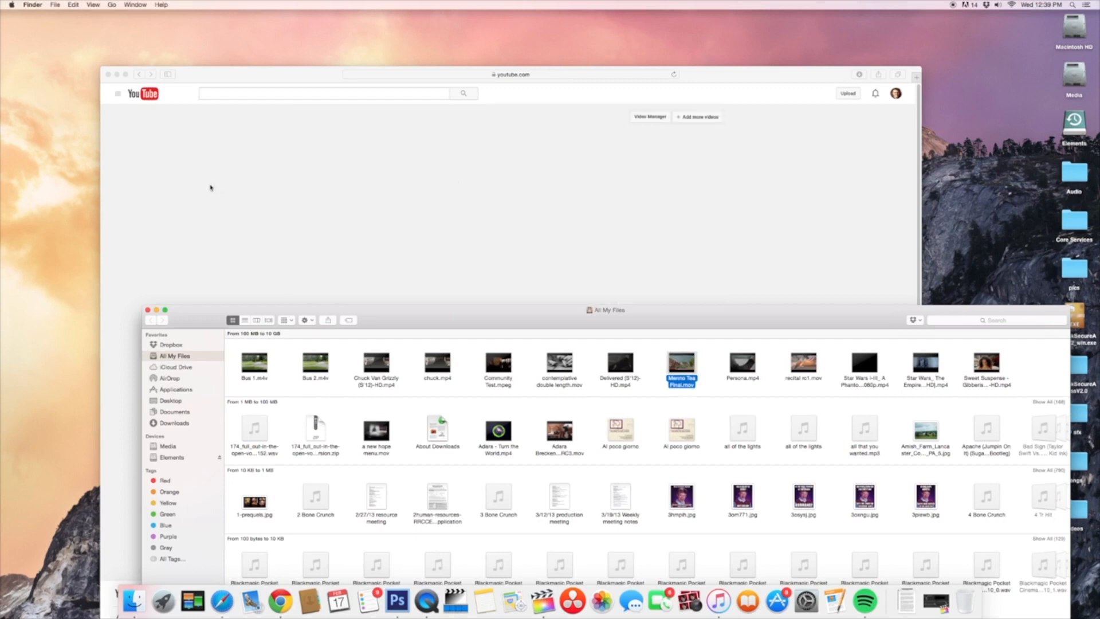
left_click(228, 193)
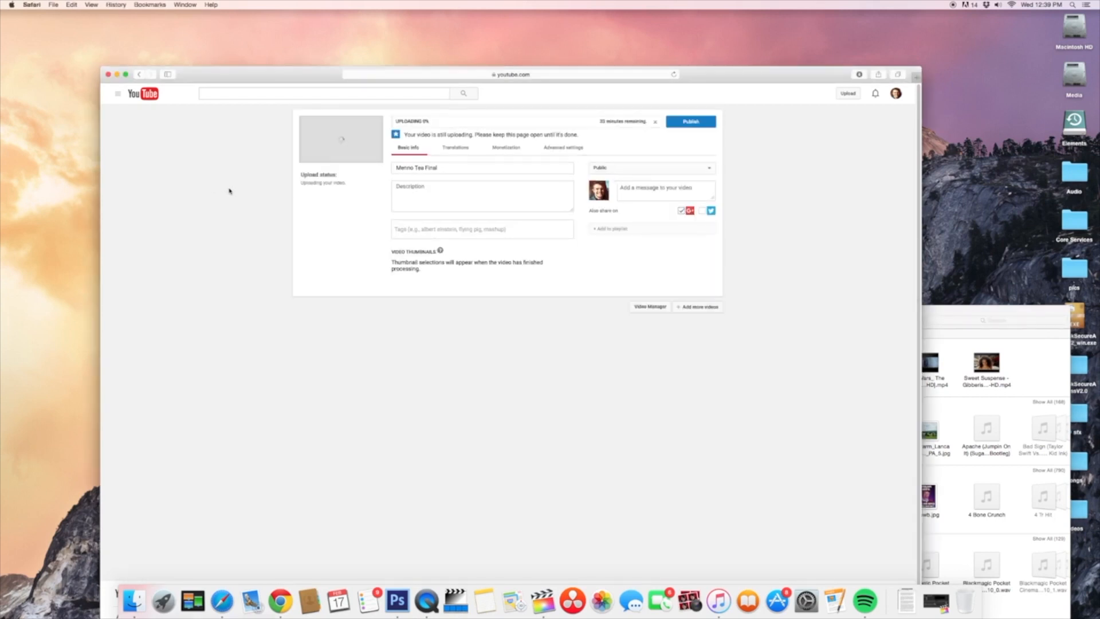
left_click_drag(933, 313, 931, 290)
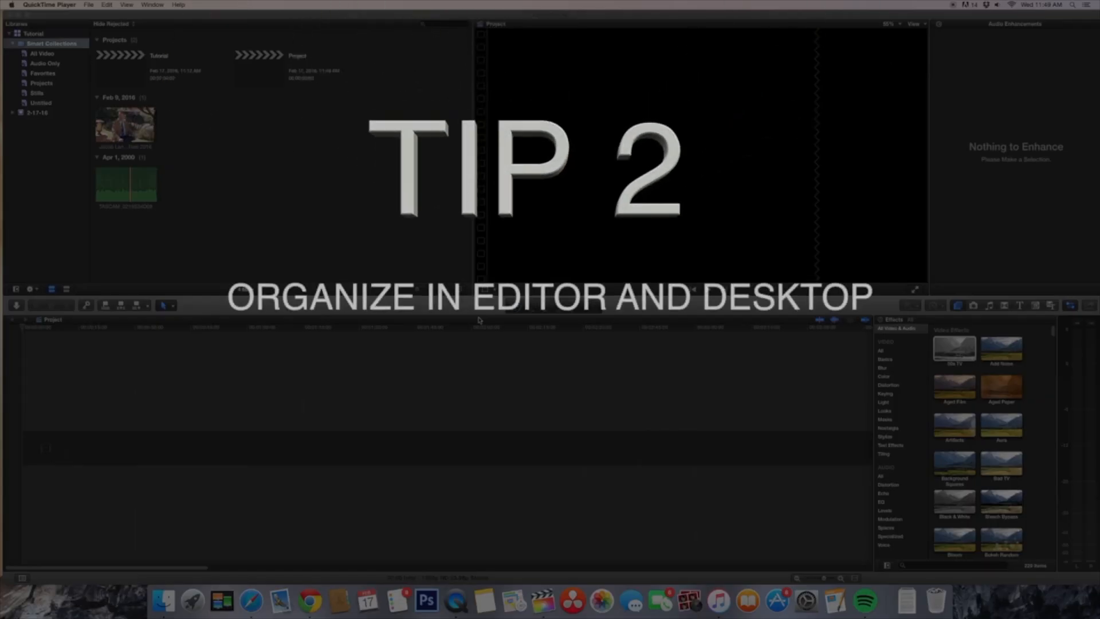
Step: In Finder, open the Tutorial Project folder on the Media drive and show its contents as a list
left_click(163, 600)
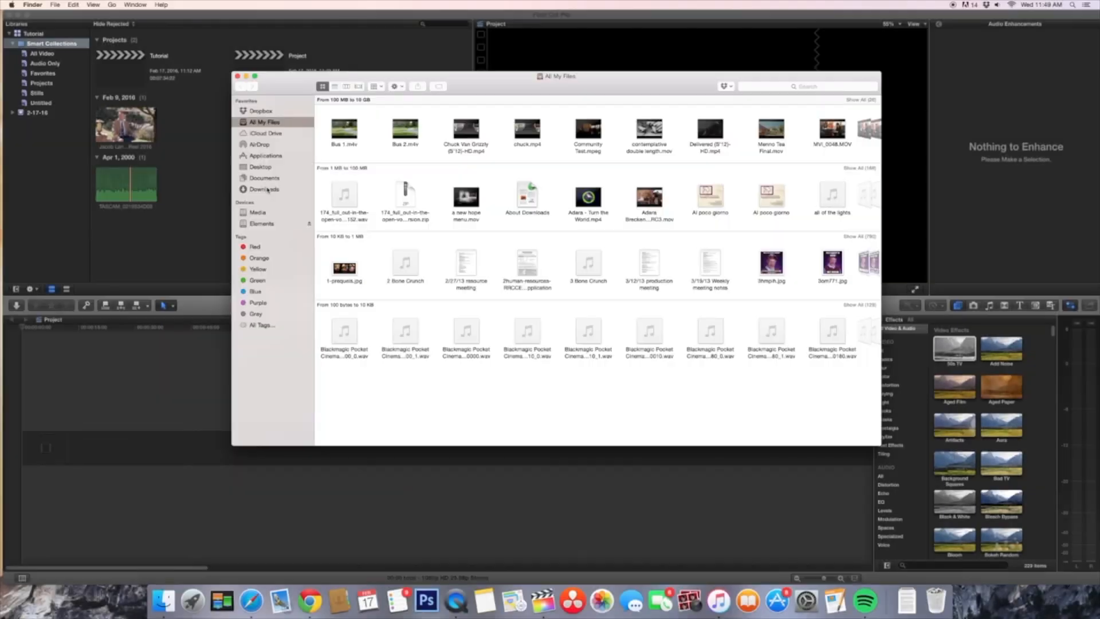
left_click(261, 212)
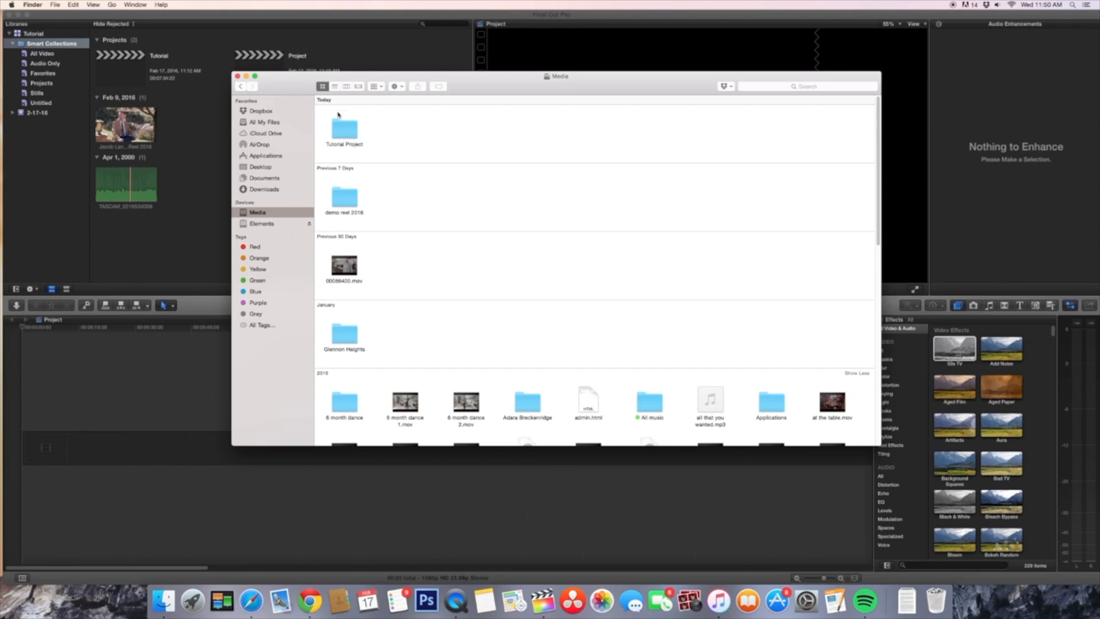
double_click(345, 128)
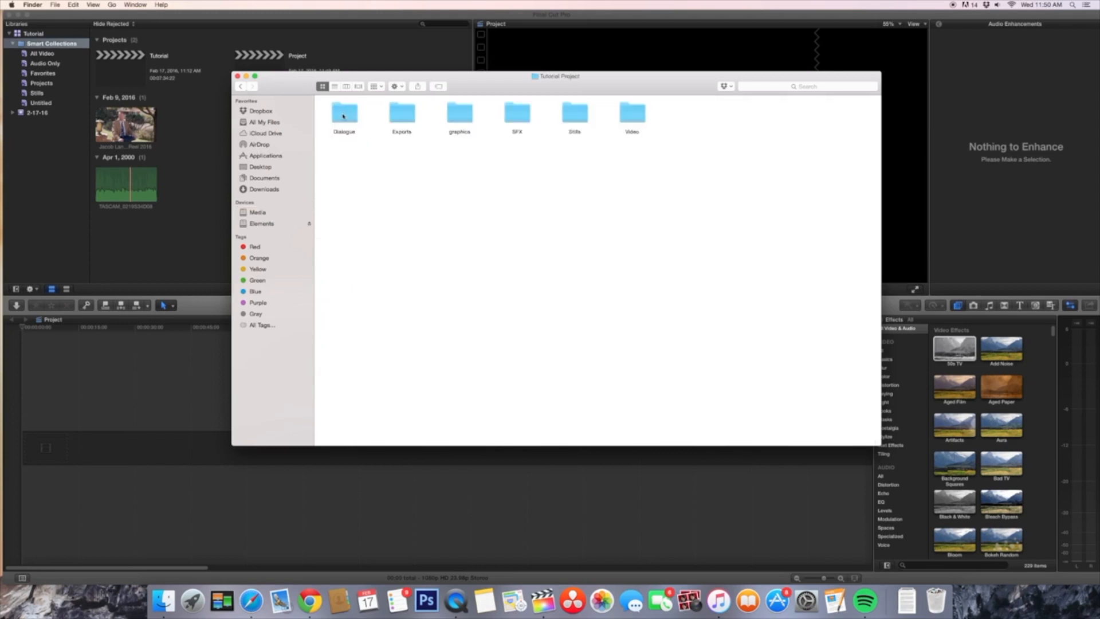
left_click(335, 86)
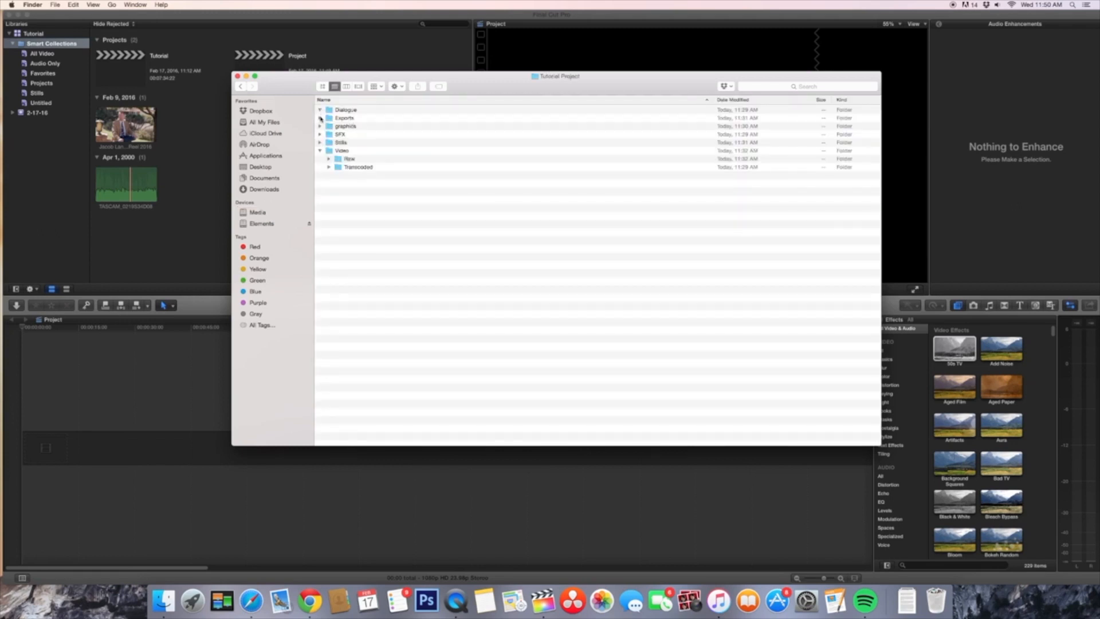
Step: Expand the Exports, graphics and Stills folders of the Tutorial Project to examine how the project files are organized
left_click(321, 118)
left_click(321, 143)
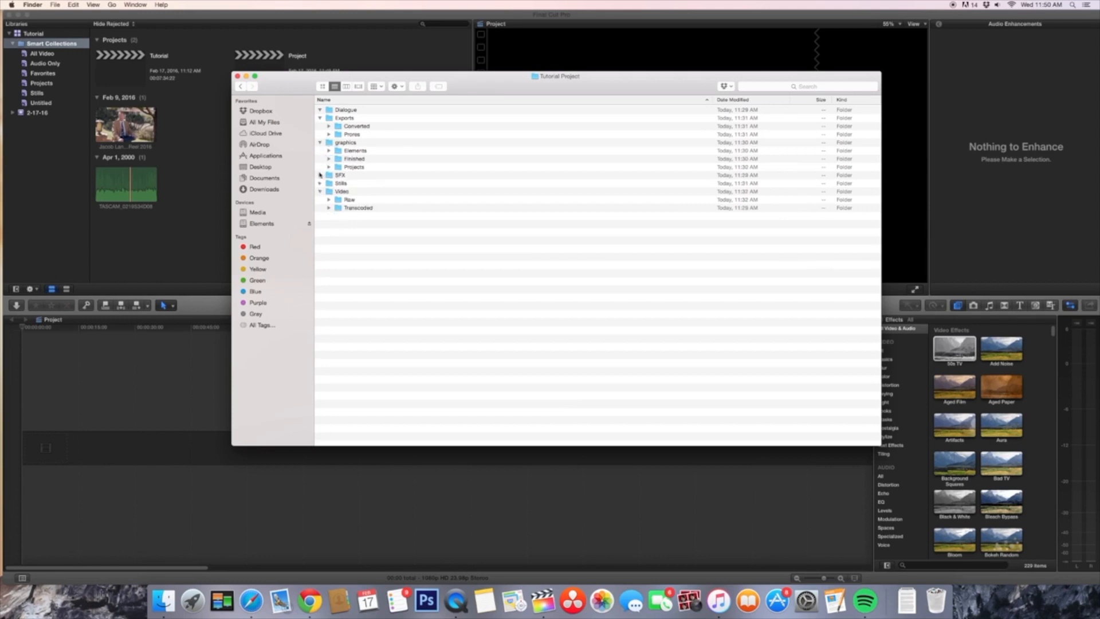
left_click(321, 183)
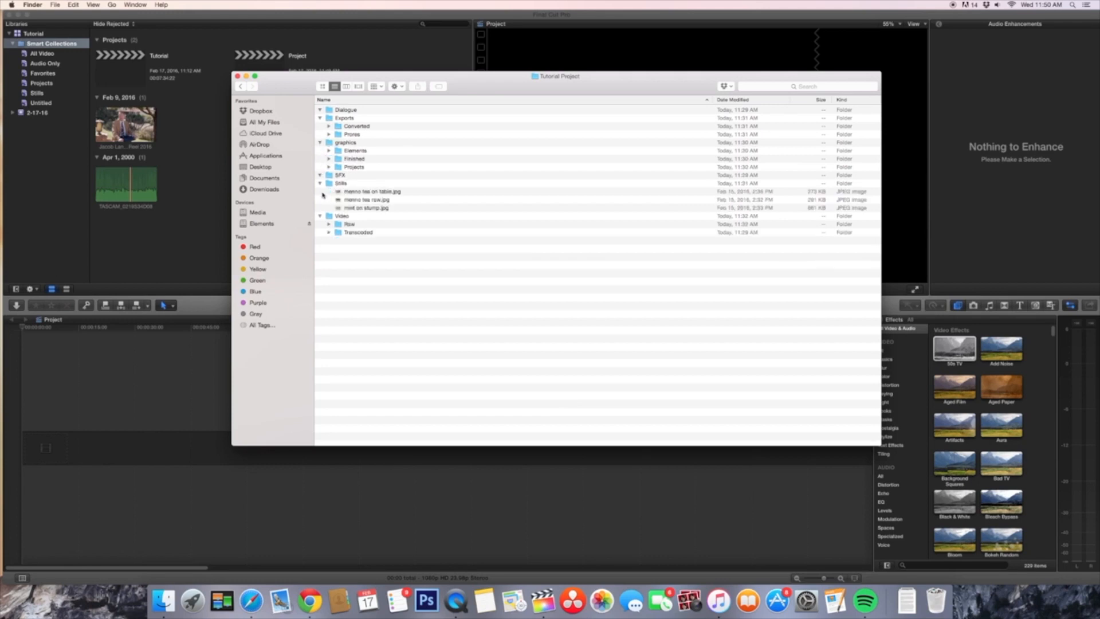
Step: In Final Cut Pro, create a new smart collection named Synchronized Clips in the Tutorial library
left_click(202, 243)
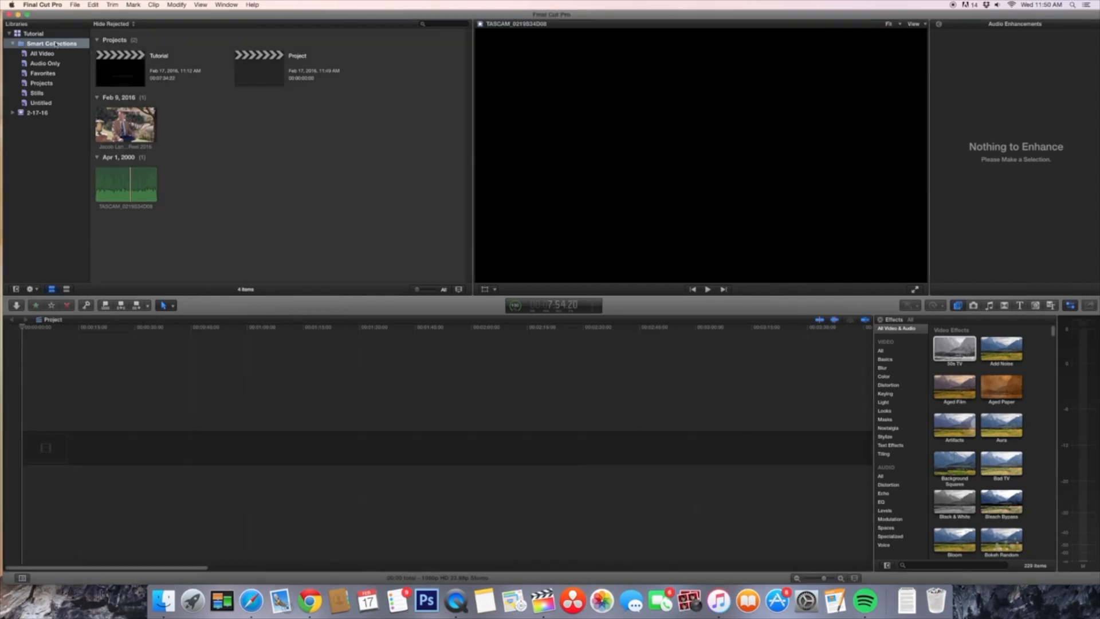
right_click(55, 44)
left_click(88, 77)
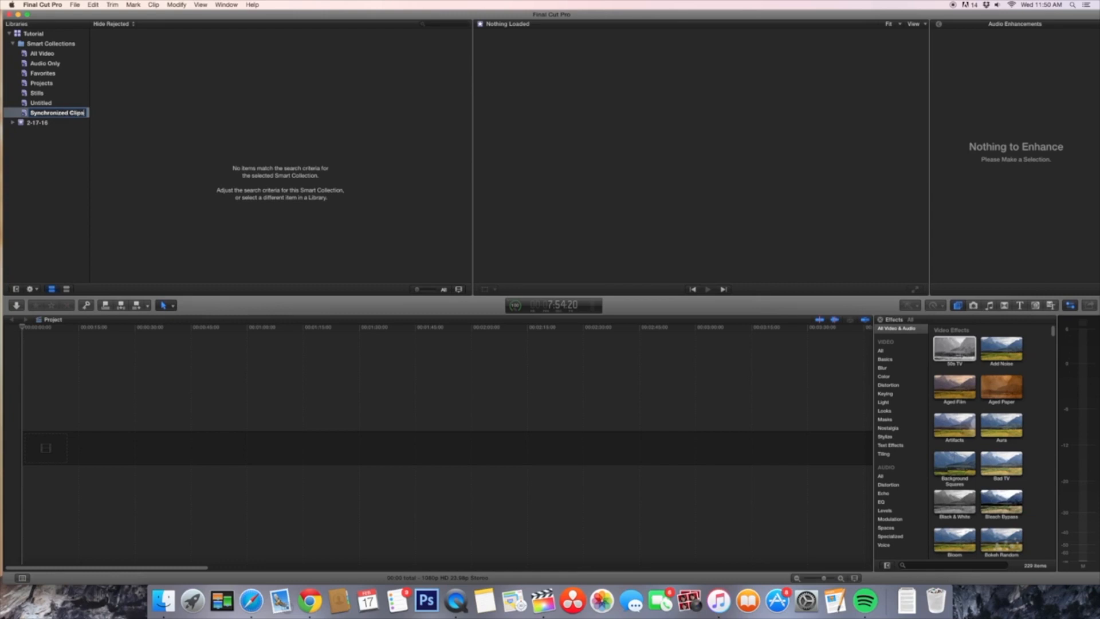
key("Return")
Step: Add a Type criterion to the filter of the Synchronized Clips smart collection and close the filter
double_click(46, 105)
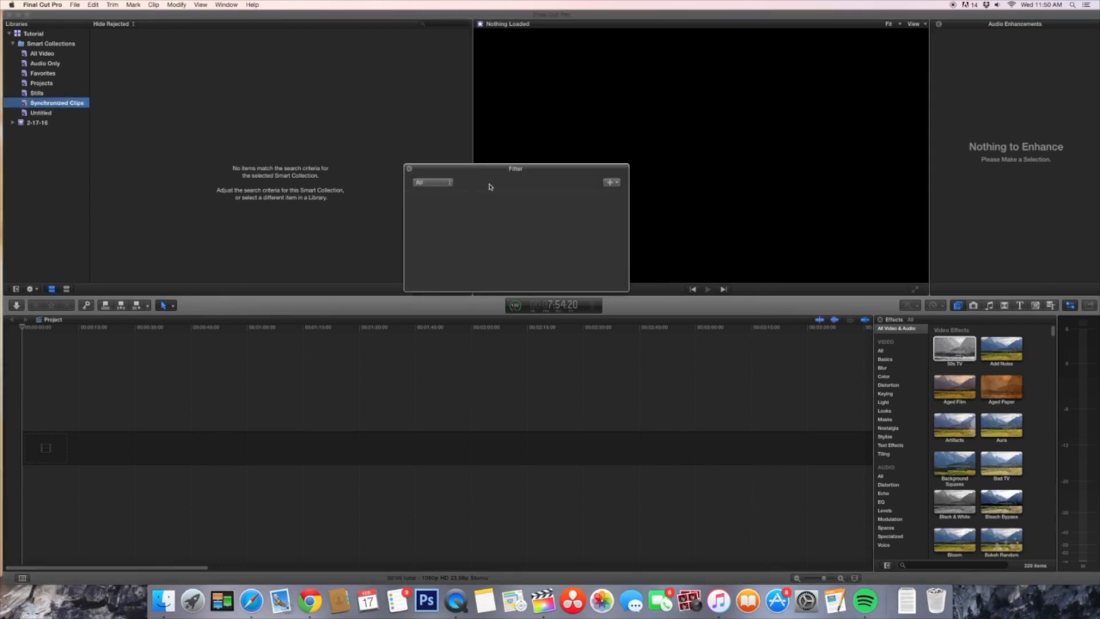
left_click(611, 182)
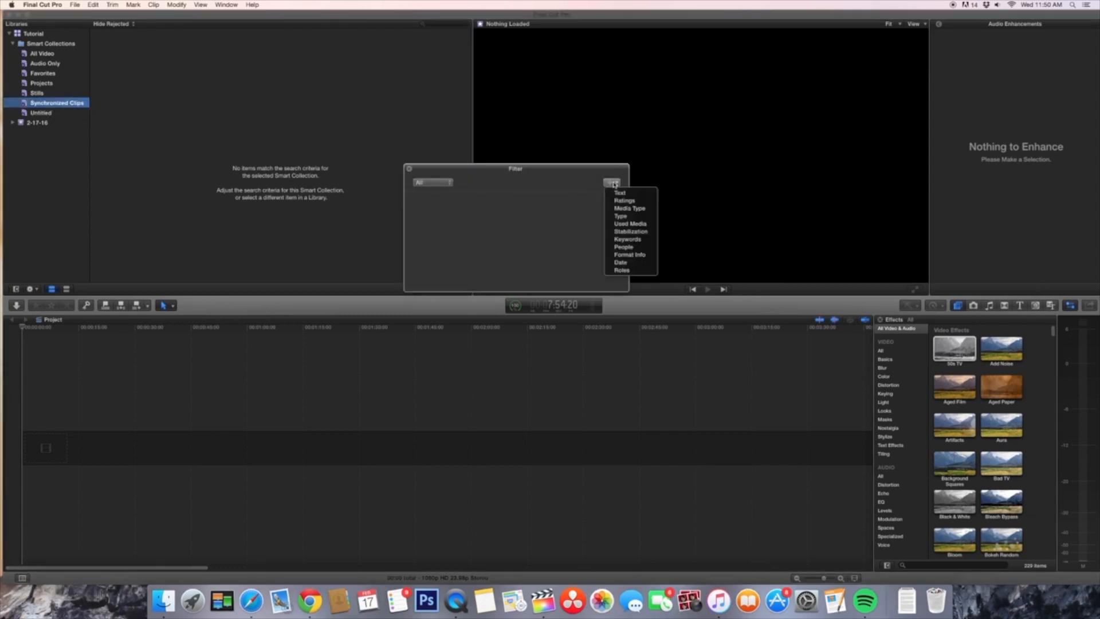
left_click(621, 218)
left_click(535, 202)
left_click(535, 210)
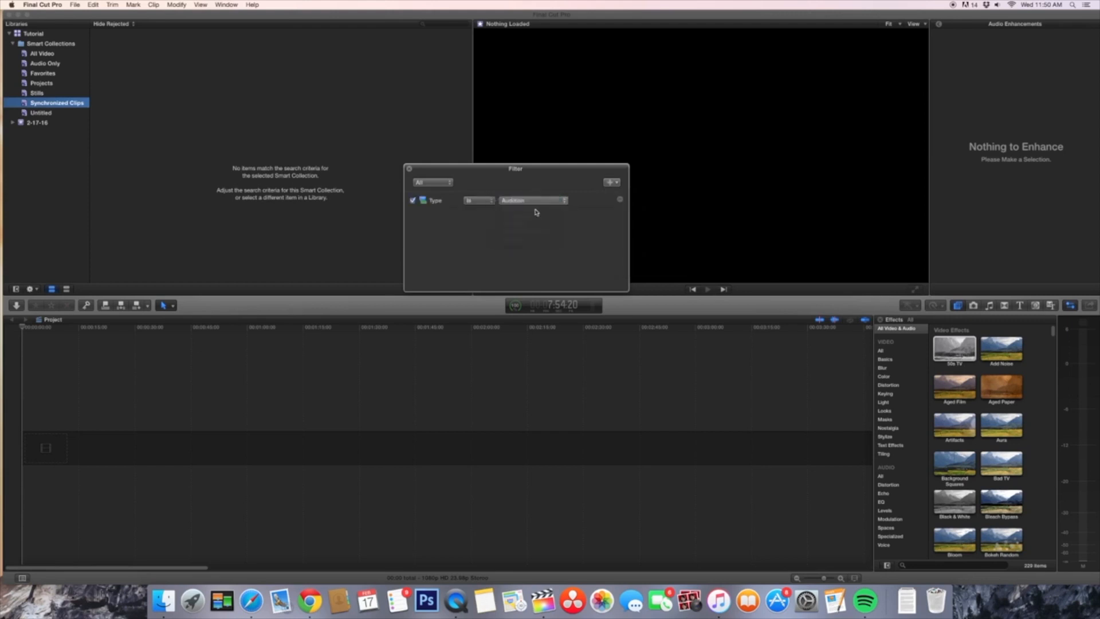
left_click(410, 169)
Step: Look through the Stills, All Video and Audio Only smart collections, and return to the whole Tutorial library
left_click(61, 95)
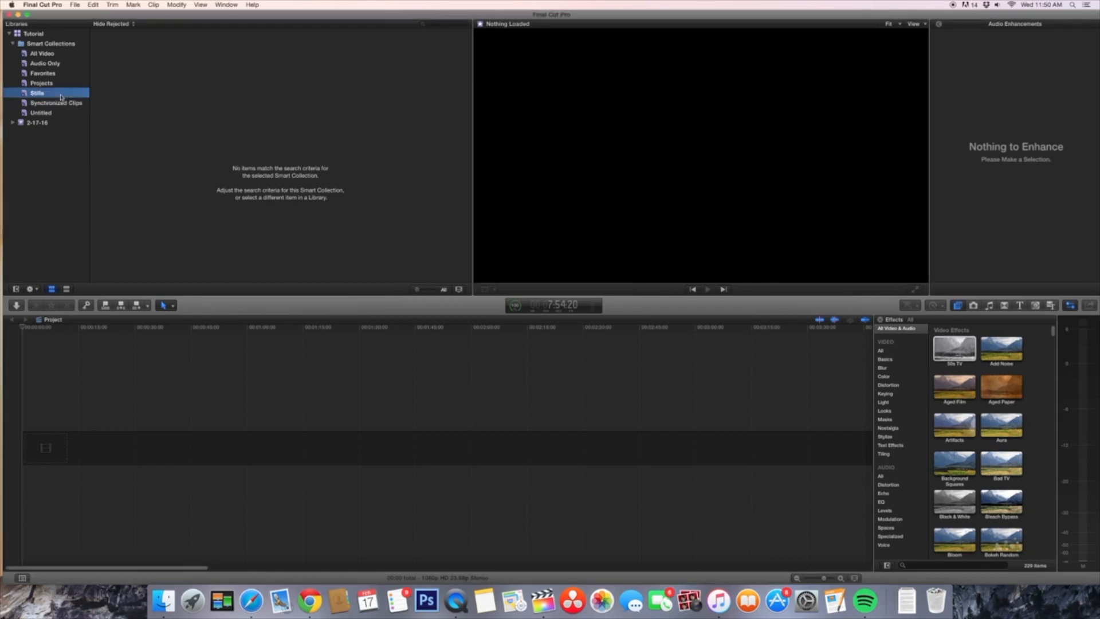
left_click(43, 54)
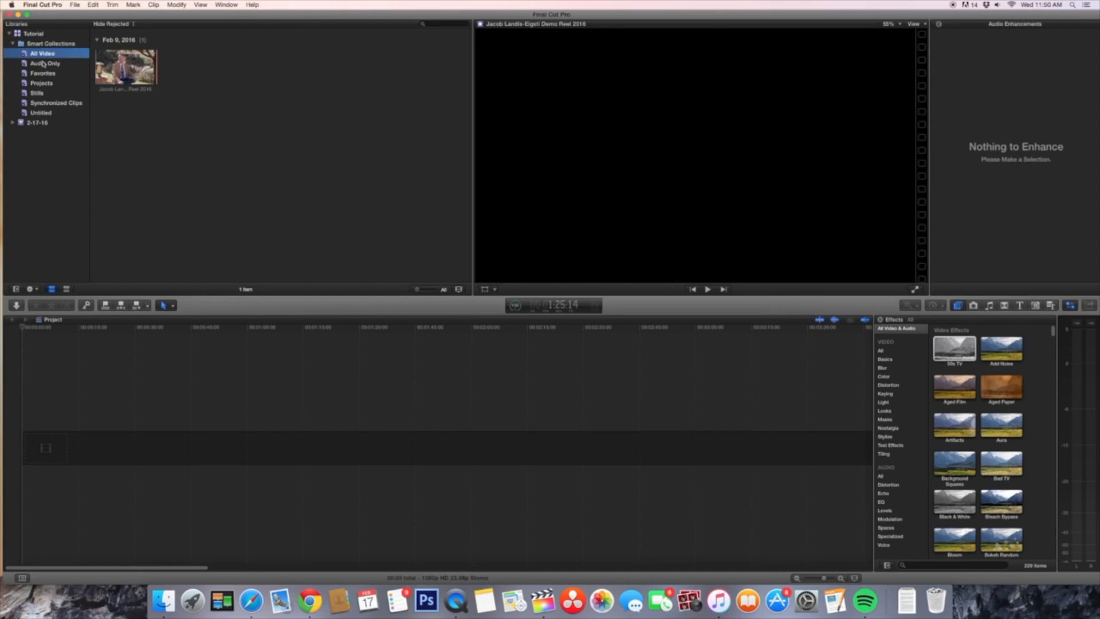
left_click(44, 64)
left_click(40, 34)
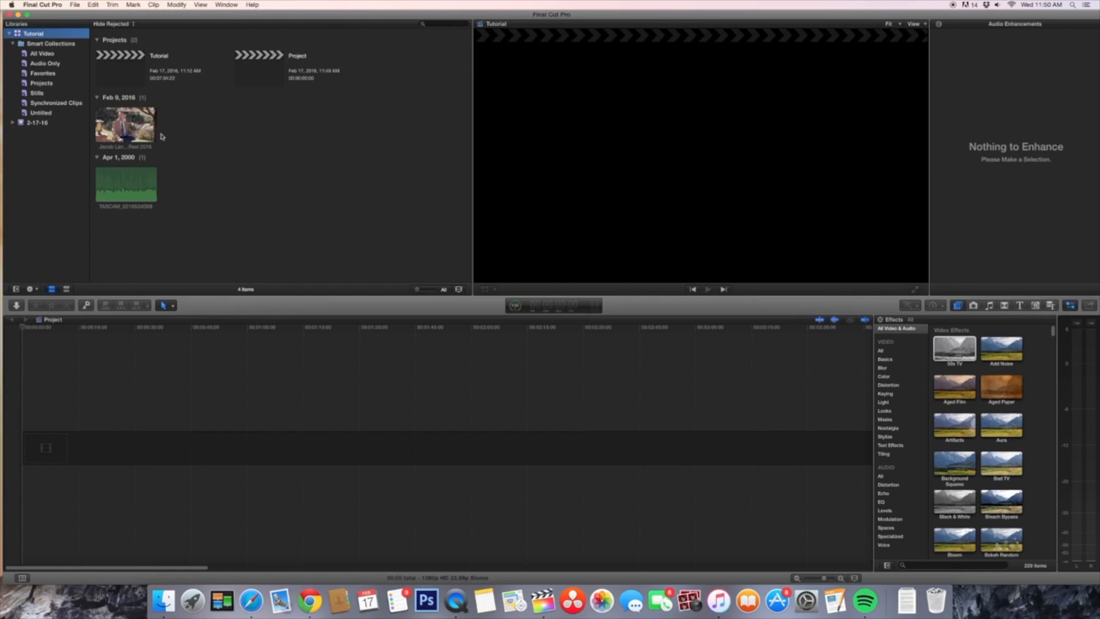
Step: Append two marked ranges of the Feb 2016 demo reel clip one after the other to the project timeline
left_click(121, 133)
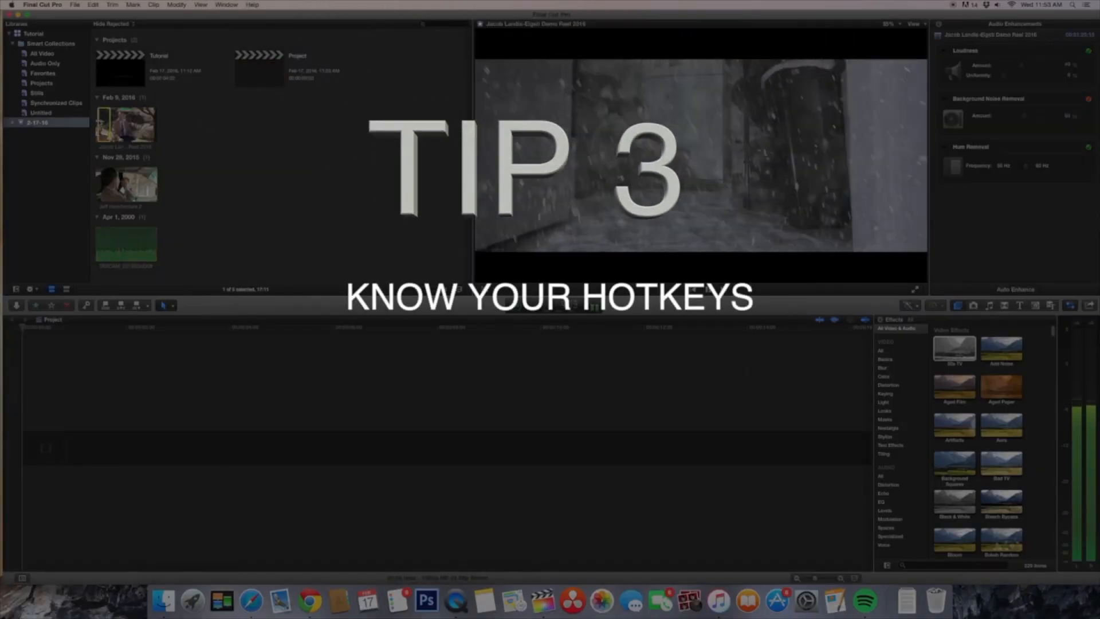
key("e")
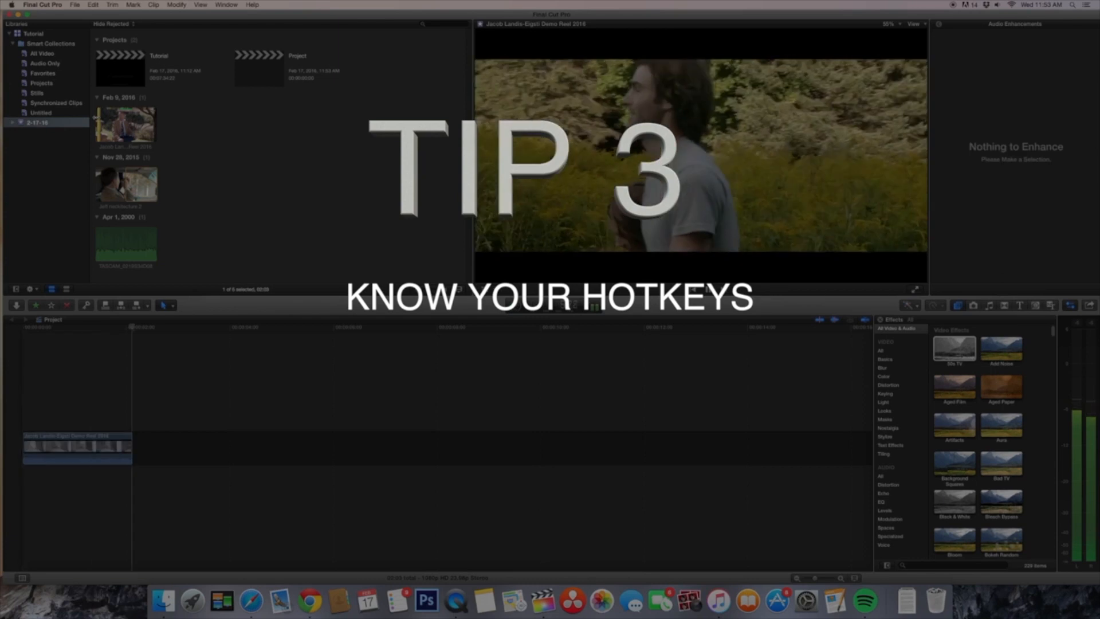
key("i")
key("o")
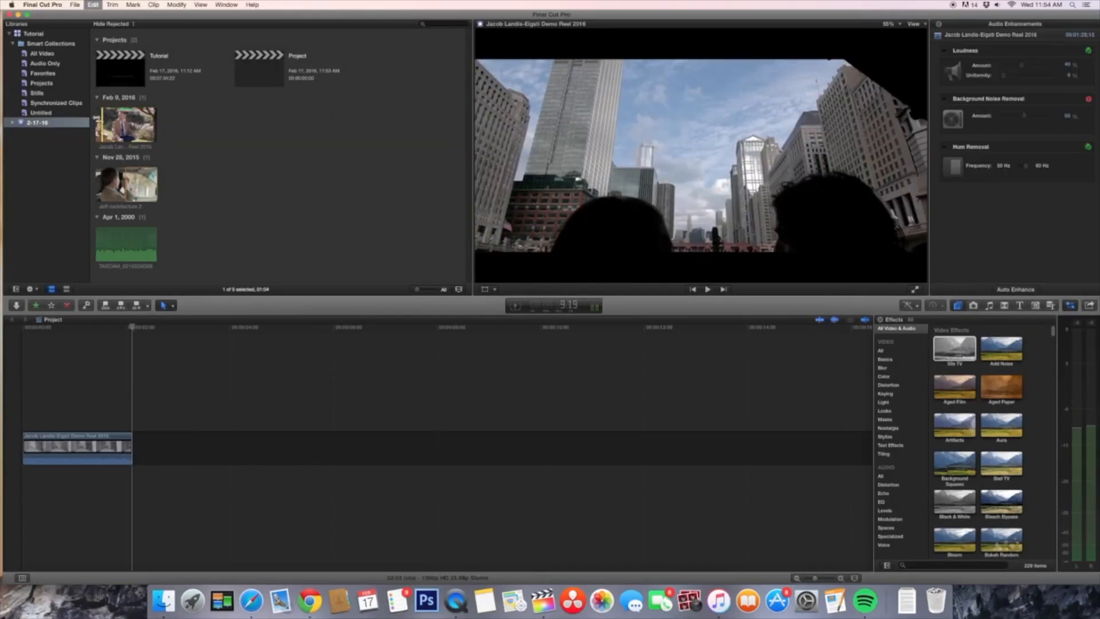
key("e")
Step: Mark a range in the TASCAM audio clip and connect it beneath the primary storyline
key("i")
key("o")
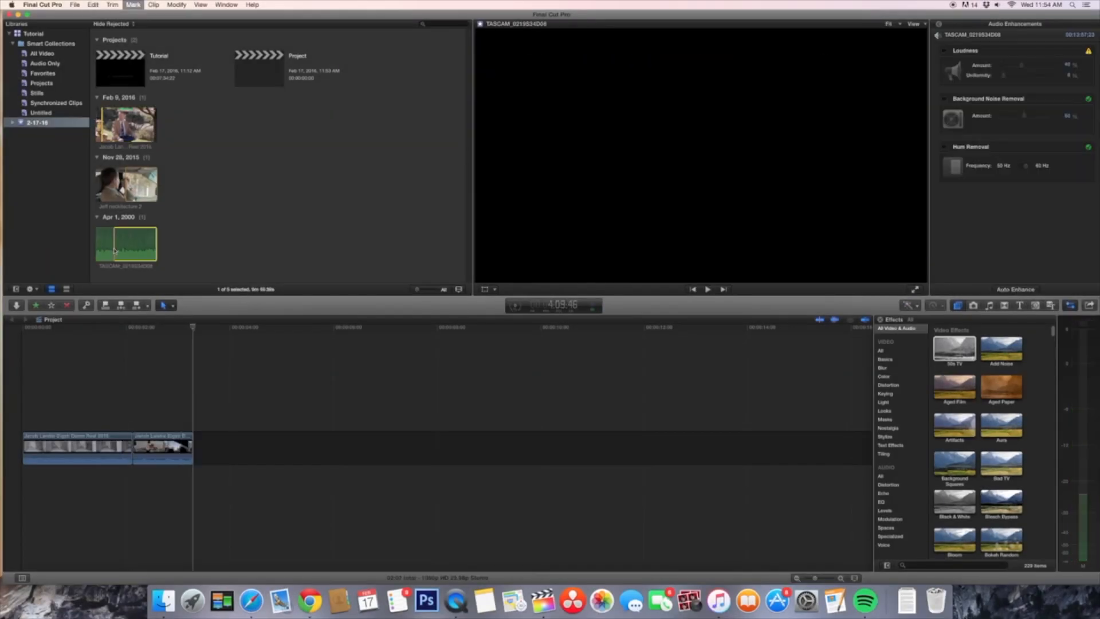
key("q")
Step: Mark a range of the Nov 2015 clip of the man in the car and connect it above the storyline at the playhead
key("i")
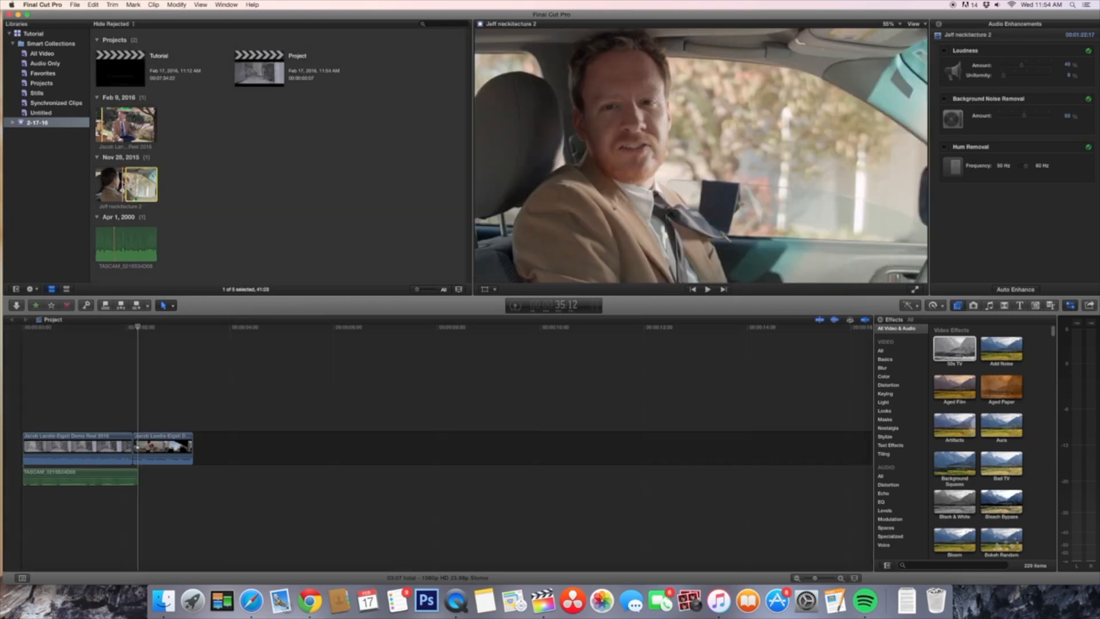
key("space")
key("o")
key("q")
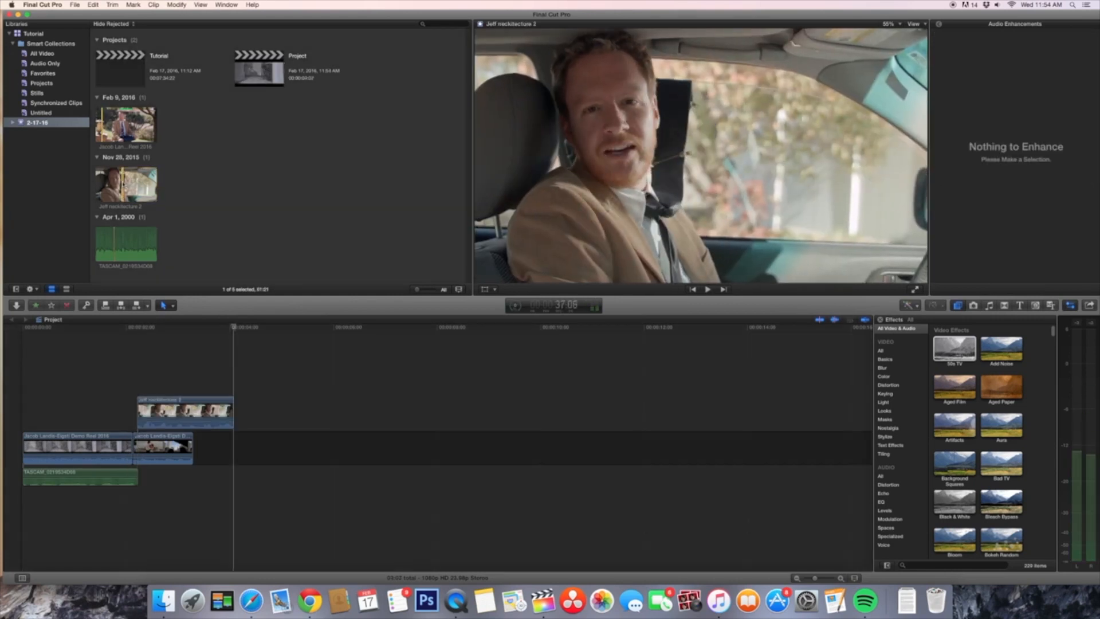
Step: Mark a range of the Feb 2016 demo reel clip around the Breckenridge shot and append it to the storyline
key("i")
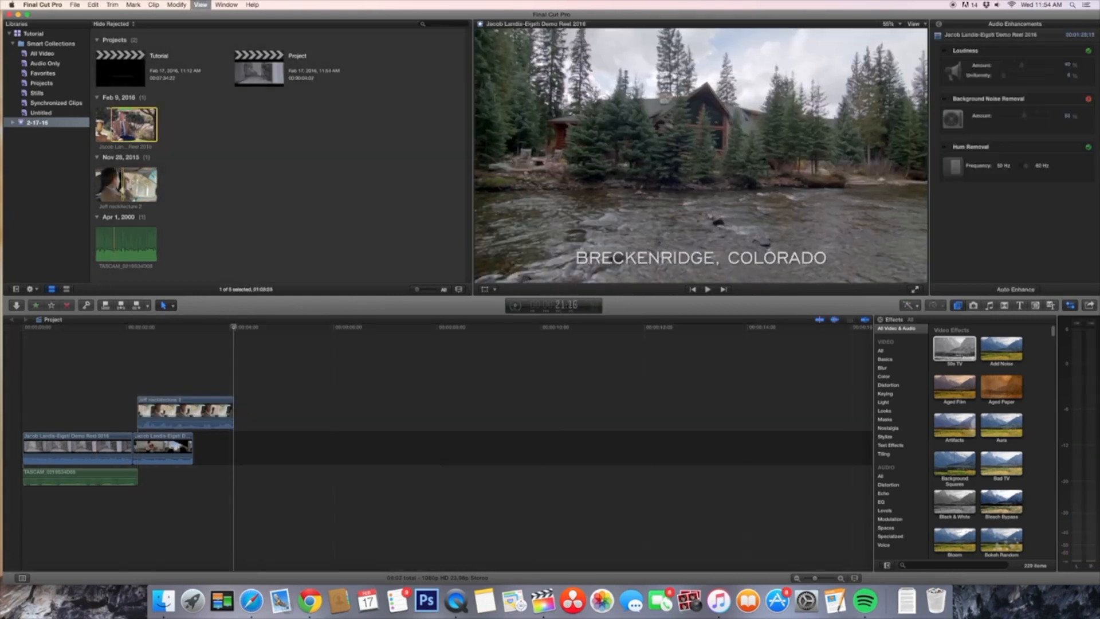
key("space")
key("o")
key("e")
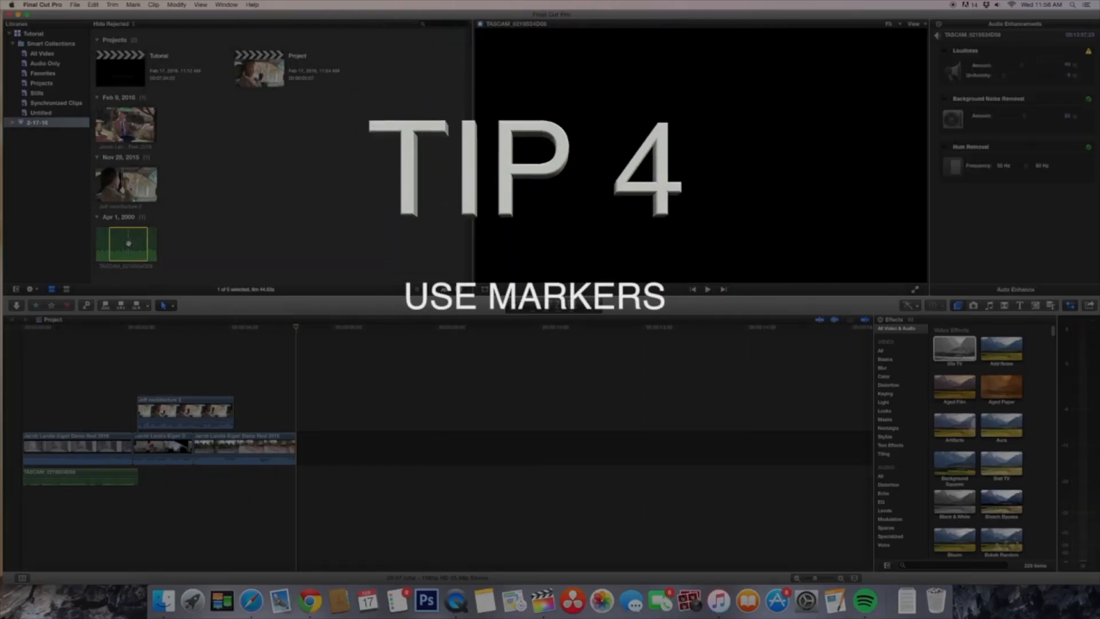
Step: Add five markers along the TASCAM audio clip during playback and return the playhead to that clip's start in the timeline
key("m")
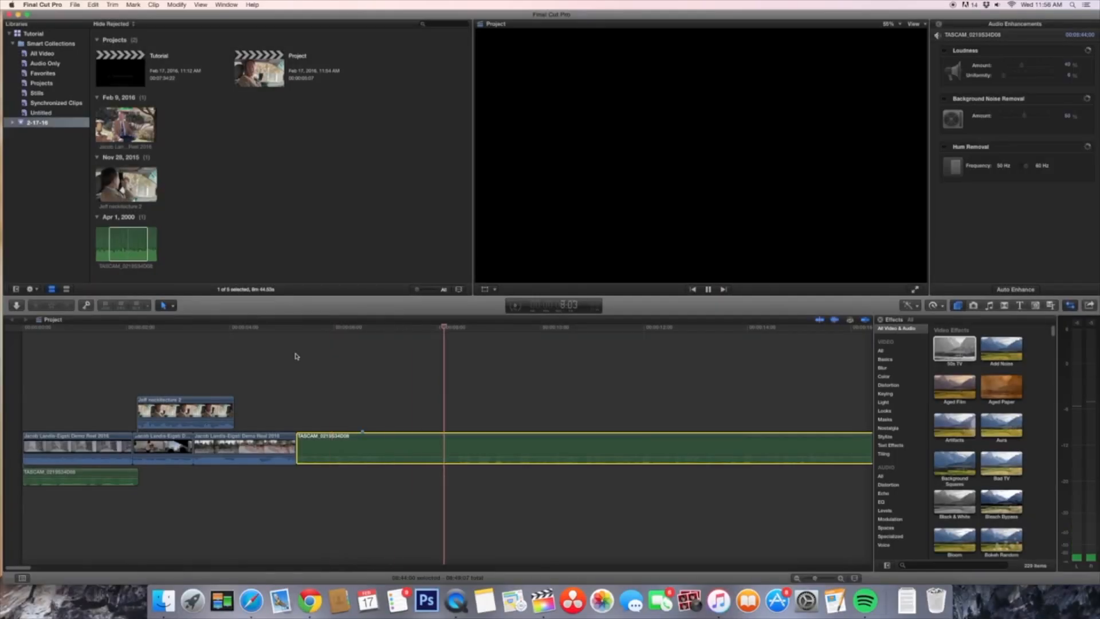
key("m")
key("m")
key("m")
key("m")
key("space")
left_click(296, 329)
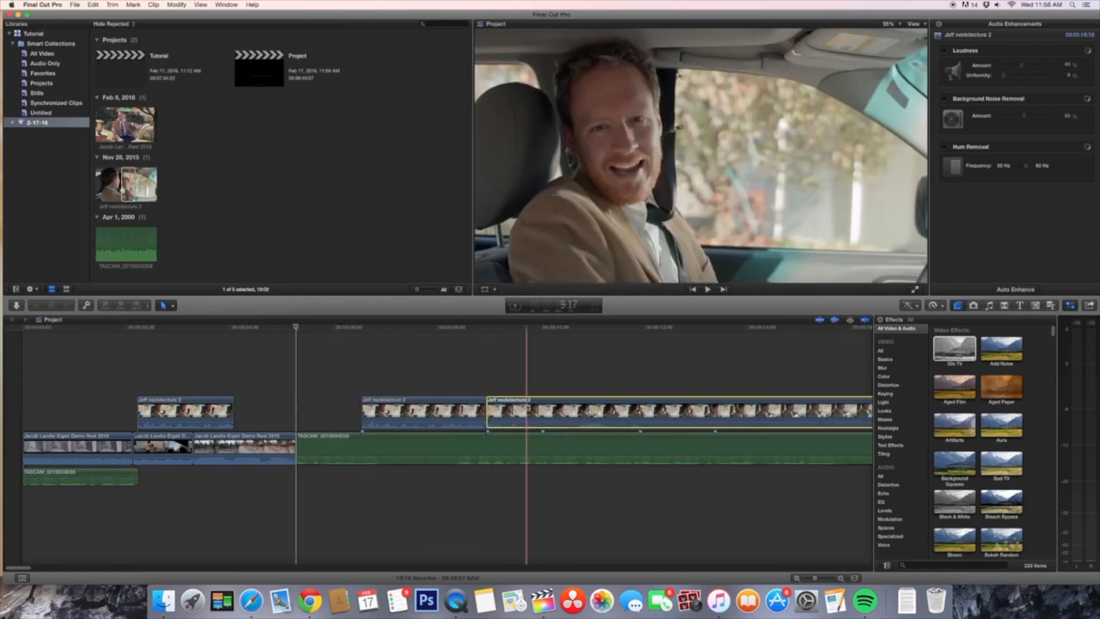
Step: Replace the connected clip at the second audio marker with the demo reel clip, and add a marker with a note on it at 00:00:10:22
key("Delete")
left_click_drag(130, 124, 493, 412)
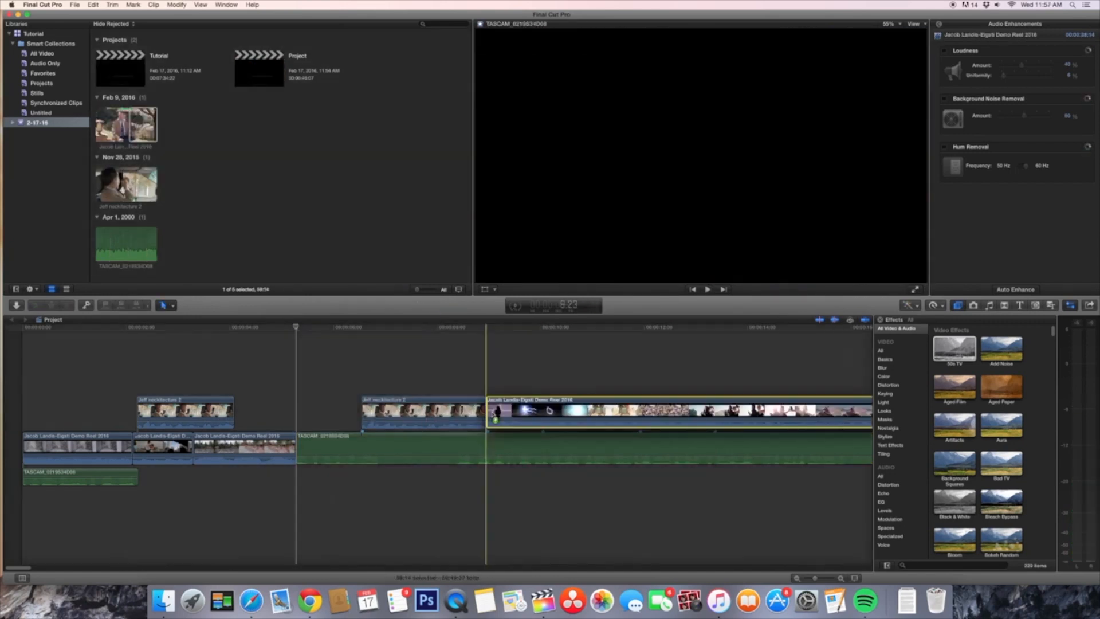
left_click(588, 332)
key("alt+m")
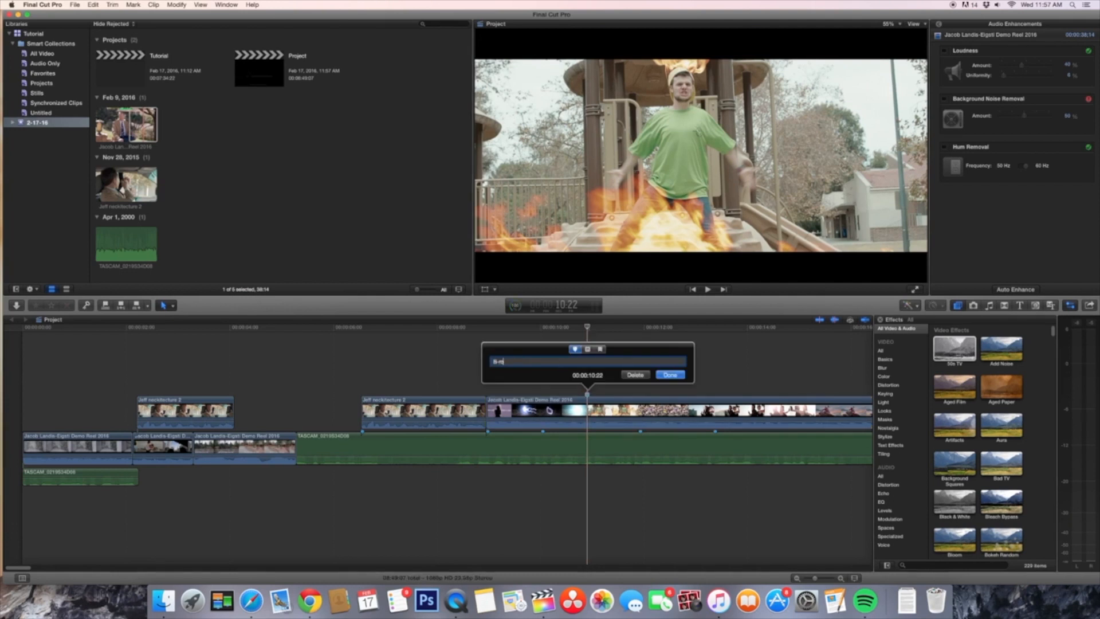
left_click(672, 375)
key("super+minus")
key("super+minus")
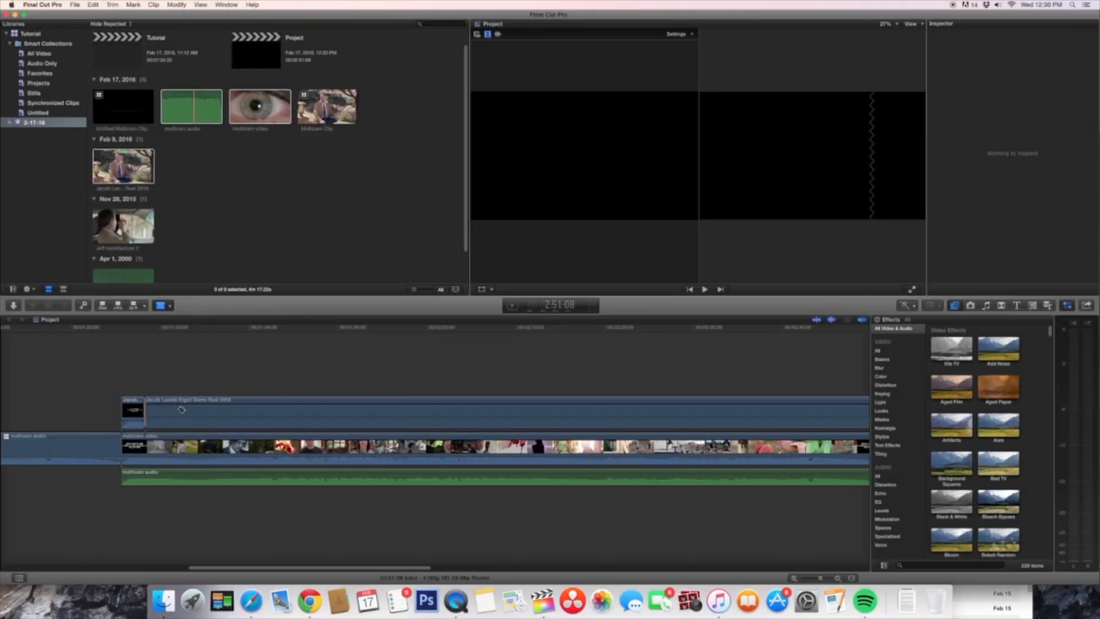
Step: Blade the connected demo reel clip above the multicam video clip at five points and delete the last piece
left_click(181, 410)
left_click(231, 409)
left_click(272, 410)
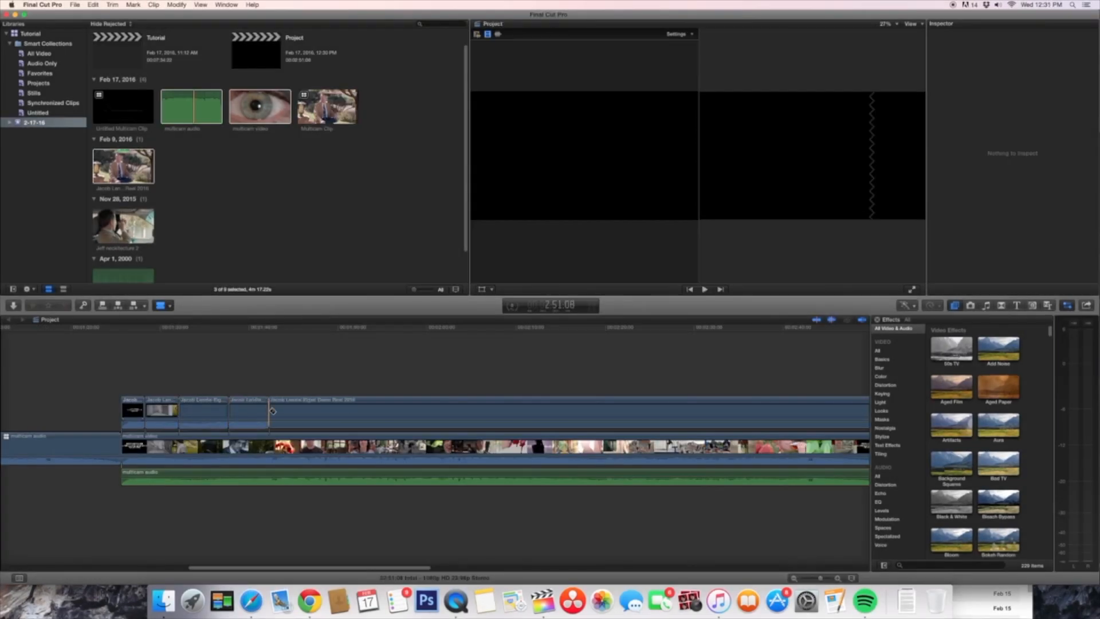
left_click(346, 410)
left_click(391, 410)
key("a")
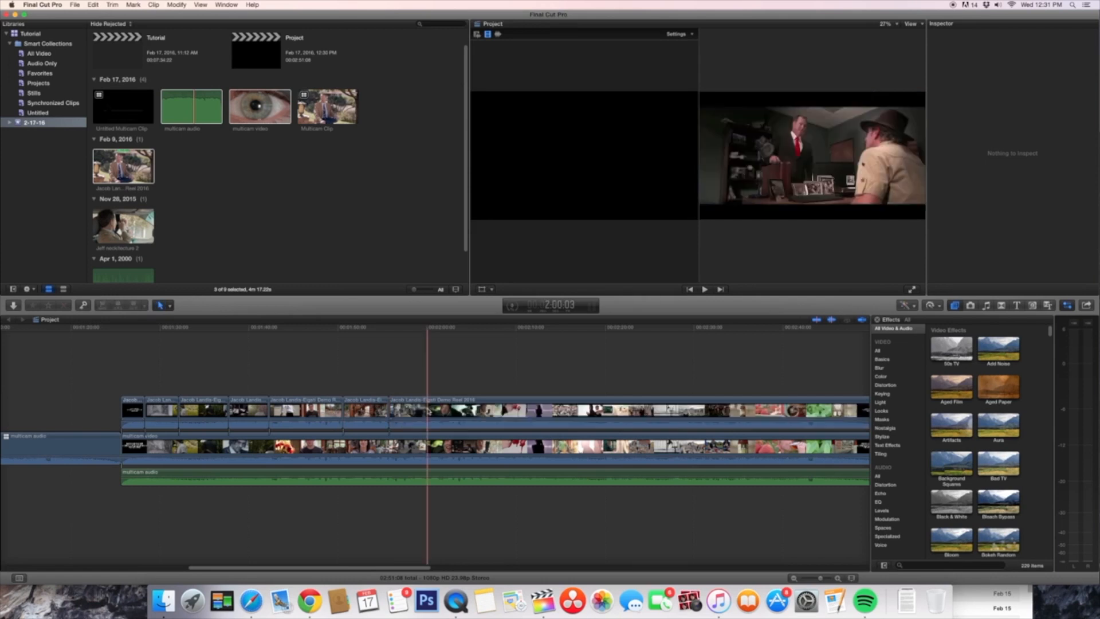
left_click(427, 410)
key("Delete")
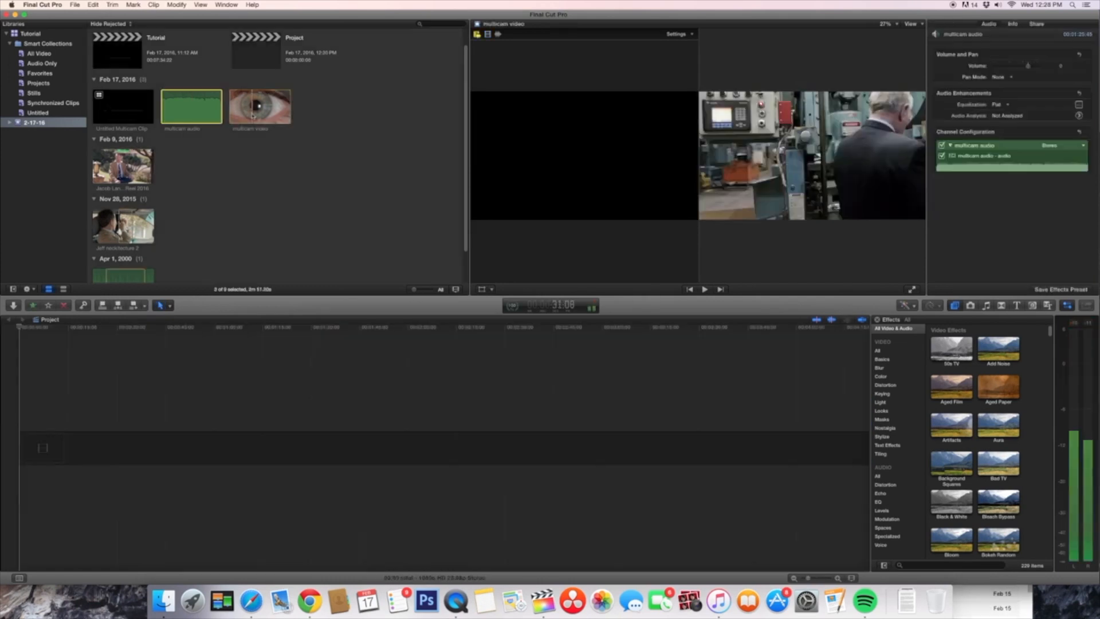
Step: Create Multicam Clip in event 2-17-16 from the demo reel, multicam audio and multicam video, synchronized by audio, and place it in the timeline
left_click(75, 4)
left_click(212, 53)
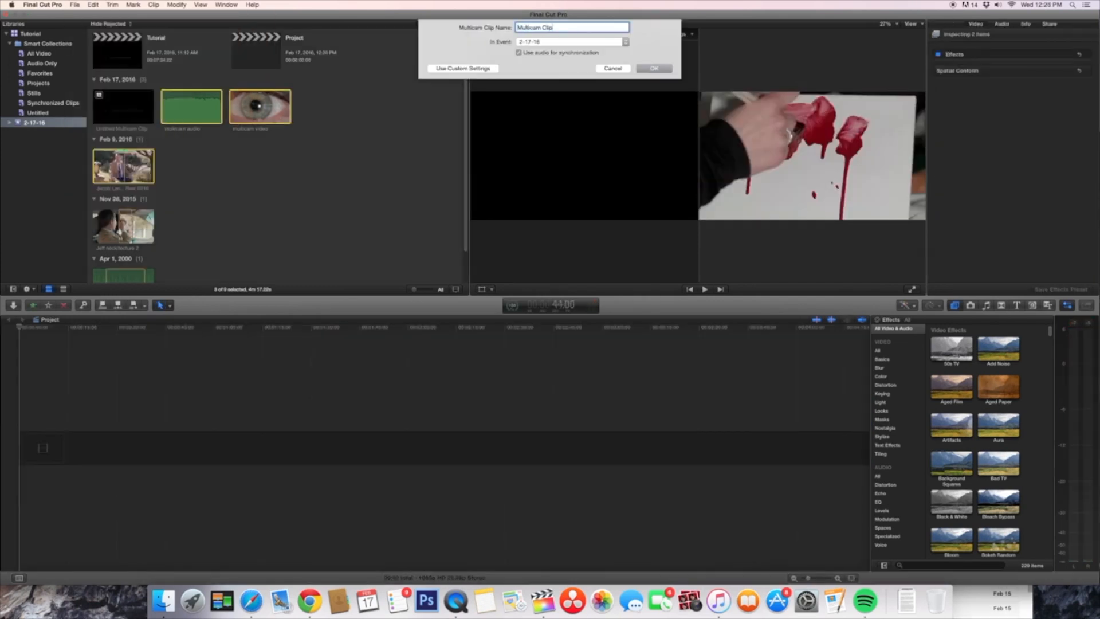
left_click(654, 68)
left_click_drag(328, 107, 195, 441)
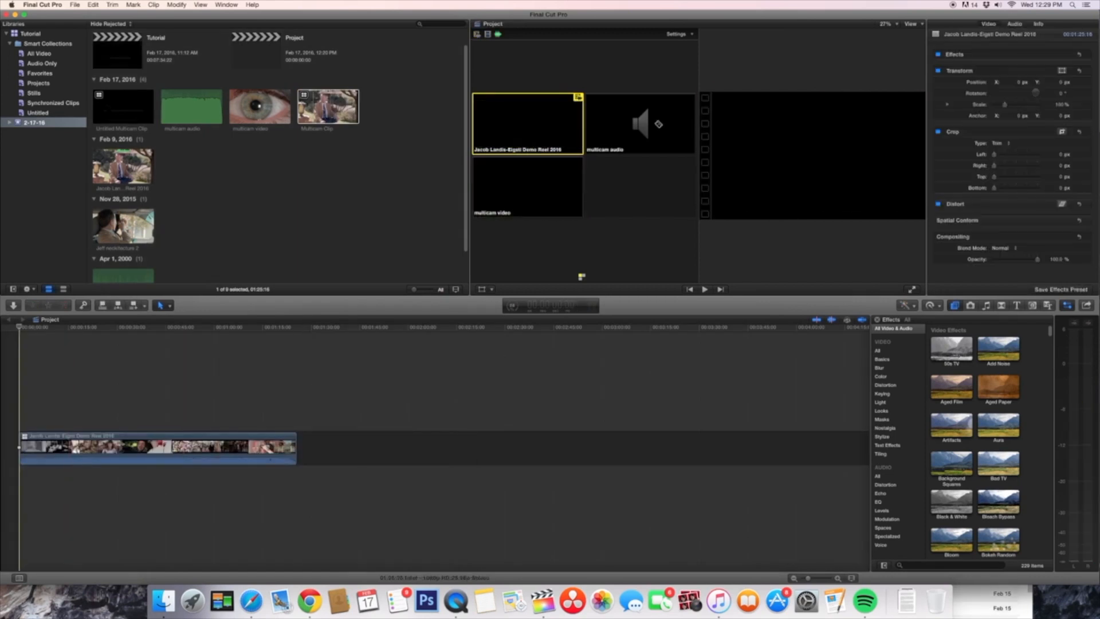
Step: Use the multicam audio angle for the clip's sound and the multicam video angle for its picture
left_click(658, 125)
left_click(487, 34)
left_click(526, 188)
Step: Cut alternately between the demo reel and multicam video angles during playback, six switches in all, and stop playback
key("space")
left_click(526, 126)
left_click(526, 188)
left_click(526, 126)
left_click(526, 189)
left_click(526, 126)
left_click(526, 188)
key("space")
Step: Move one of the angle cuts in the multicam clip slightly later in the timeline
key("super+equal")
key("super+equal")
scroll(172, 505, "left", 3)
left_click_drag(183, 447, 196, 447)
Step: Cut to angles 1, 2 and 1 at three successive points along the multicam clip
left_click(157, 328)
left_click(239, 330)
key("1")
left_click(289, 328)
key("2")
left_click(354, 329)
key("1")
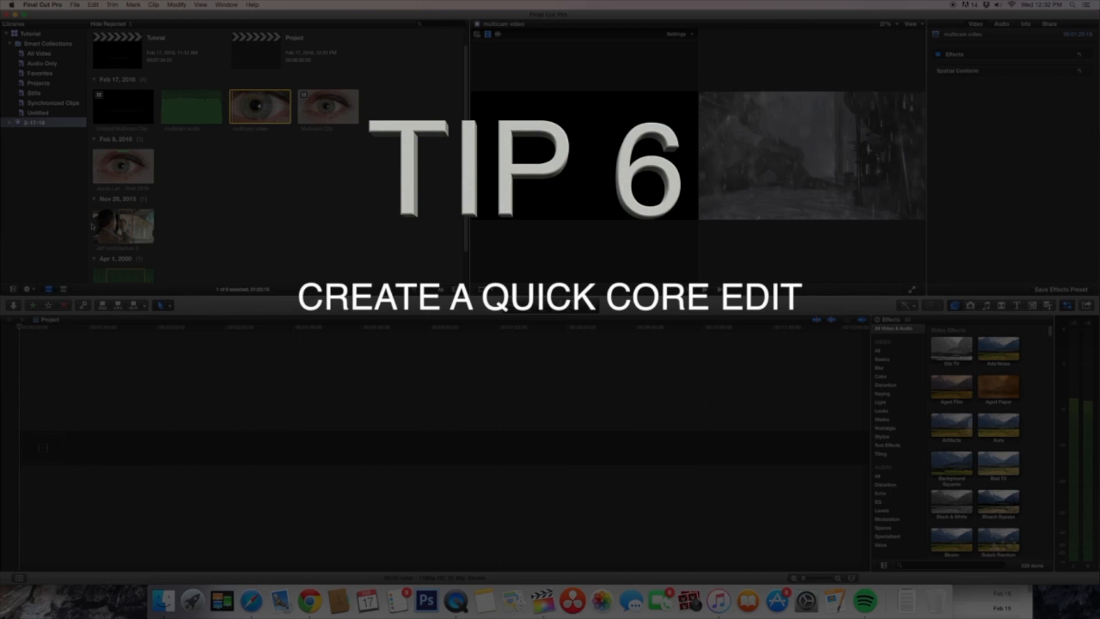
Step: Mark a range at the beginning of the Nov 2015 clip and append it as the storyline's first shot
left_click(93, 226)
key("space")
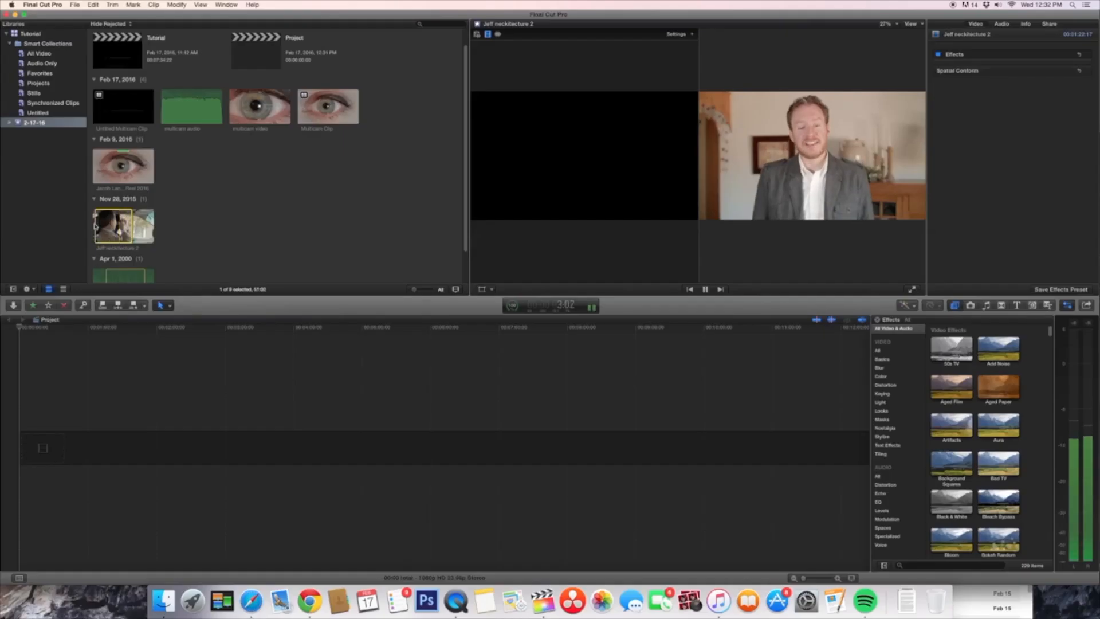
key("o")
key("e")
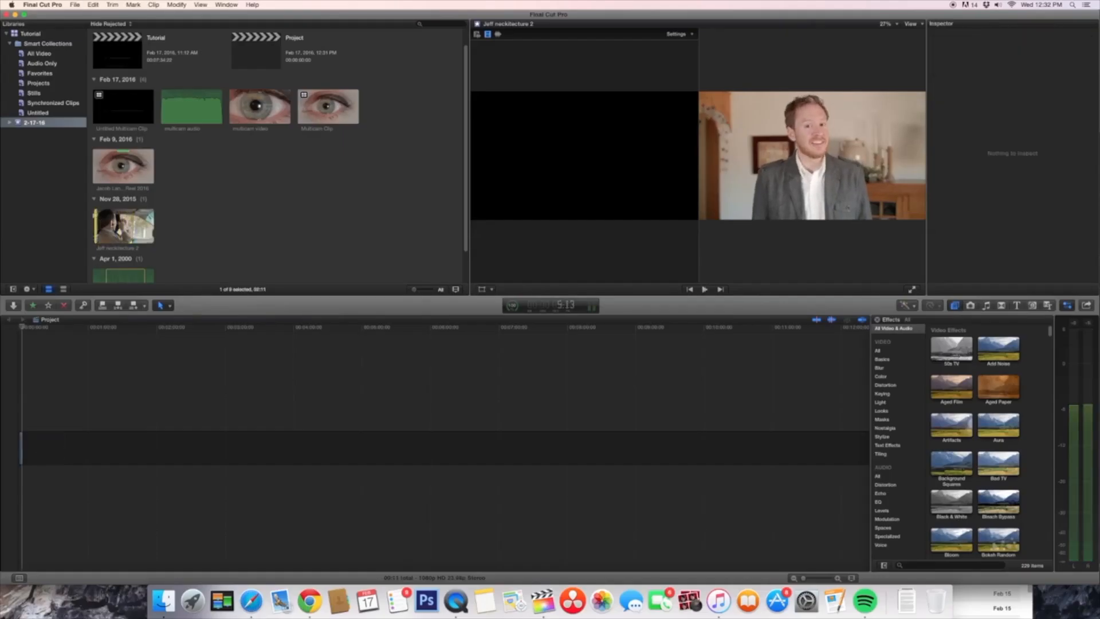
Step: Mark a longer second range of the Nov 2015 clip, ending on the man in the car, and append it to the storyline
key("i")
key("o")
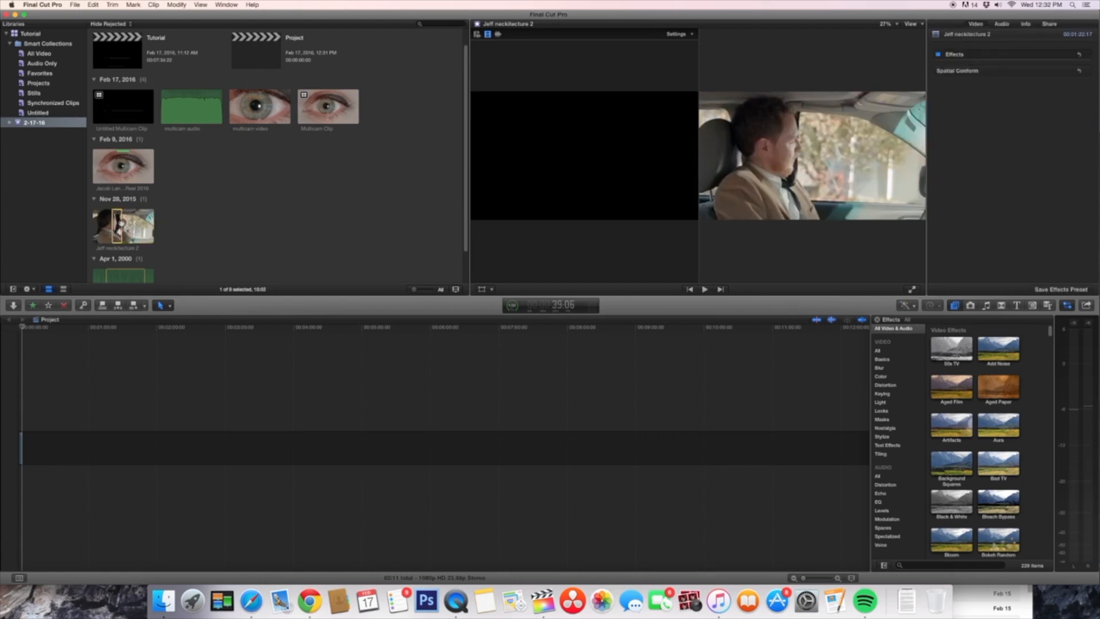
key("e")
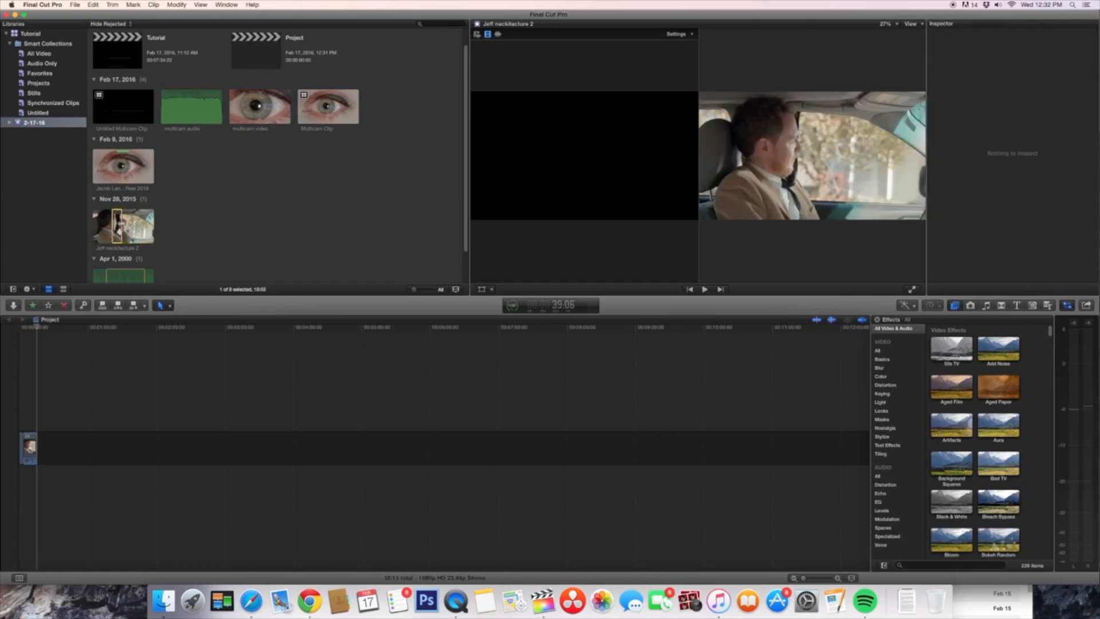
key("e")
key("shift+z")
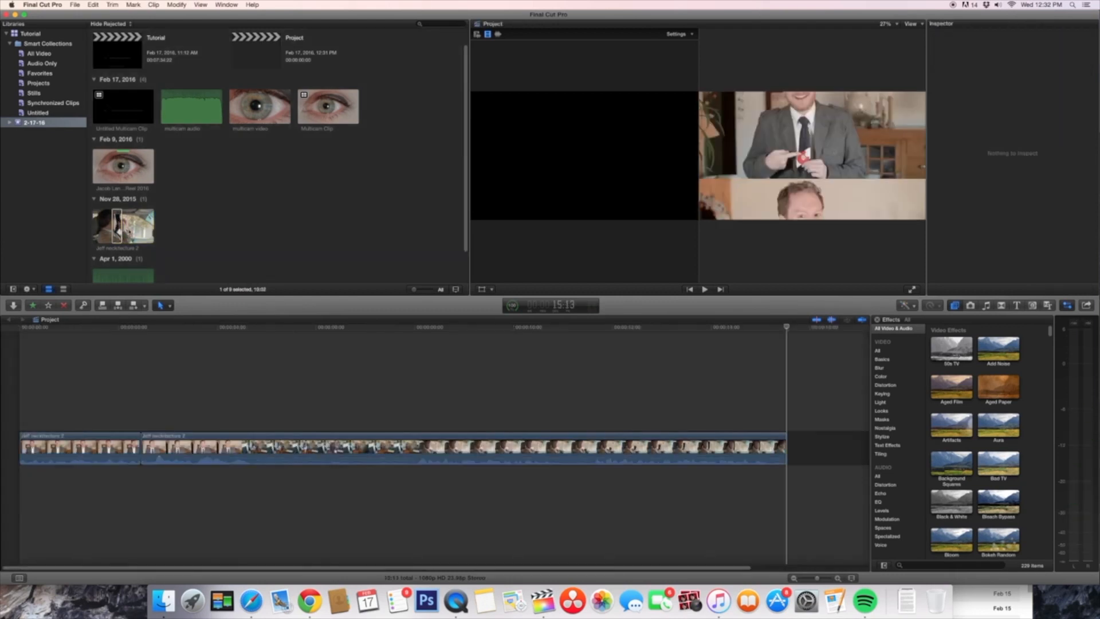
Step: Append a short range of the Nov 2015 clip showing the man seated outdoors beside the lamp
left_click(128, 231)
key("space")
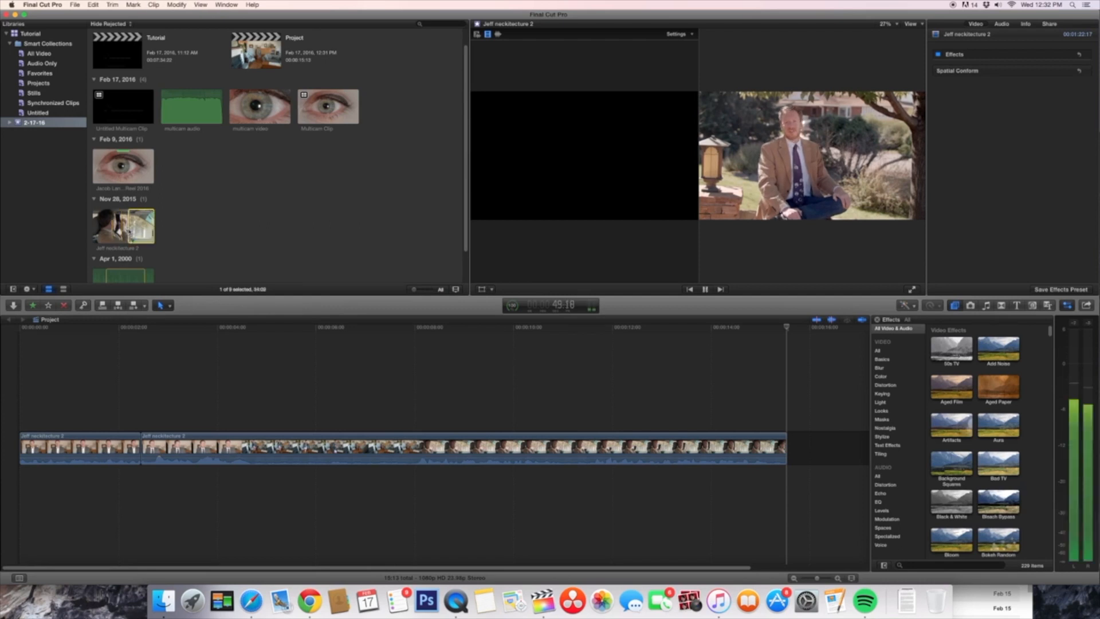
key("e")
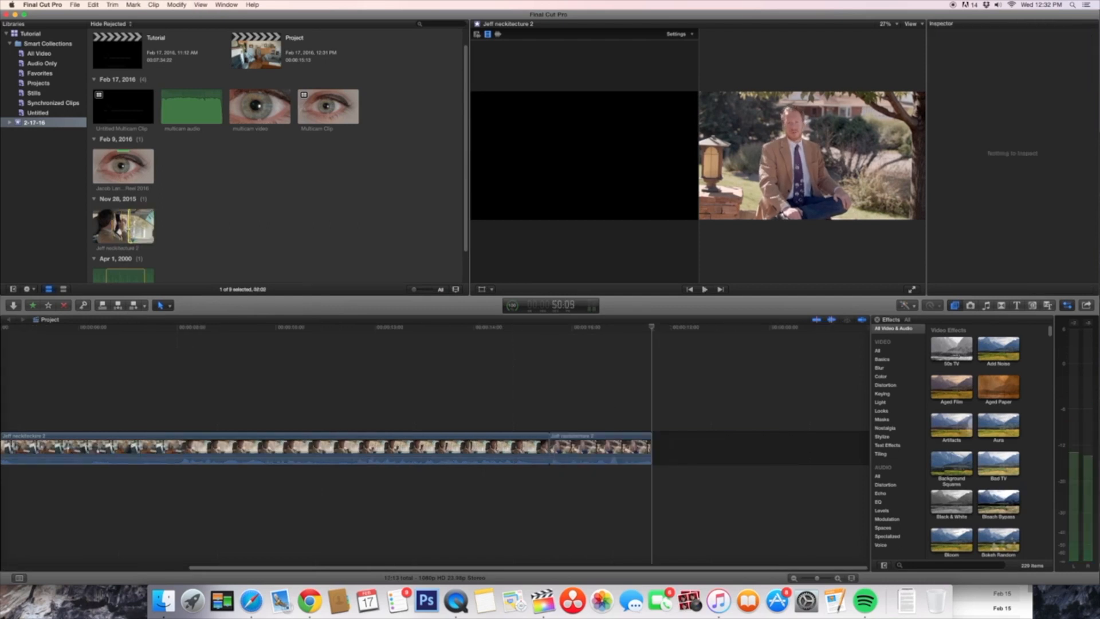
Step: Mark a short range near the end of the Nov 2015 clip, with the man lying among neckties, and append it
key("i")
key("space")
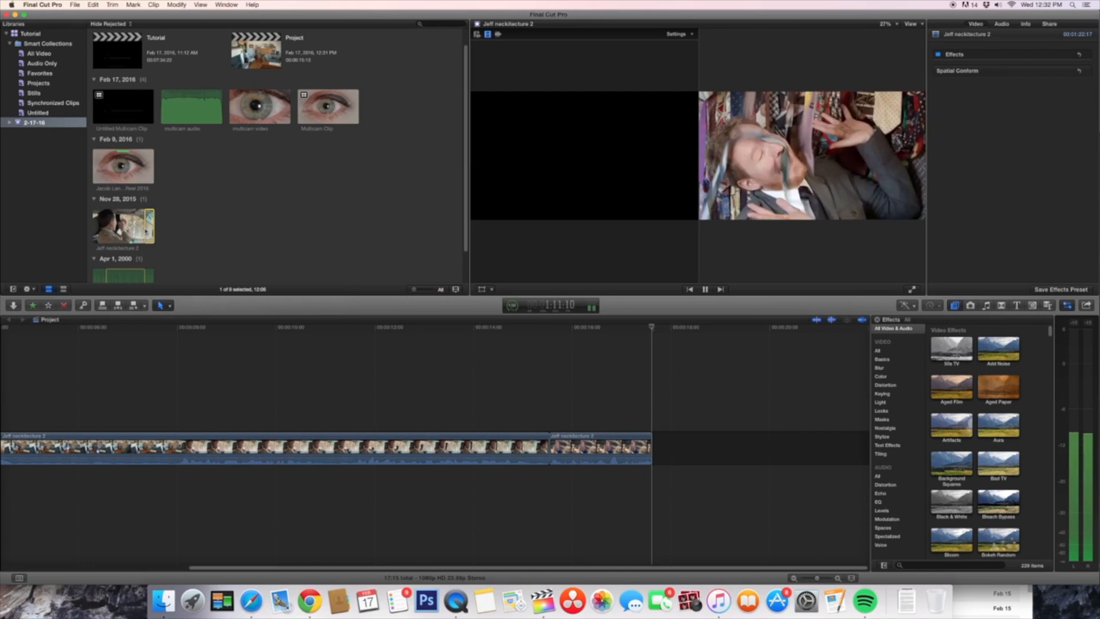
key("space")
key("o")
key("e")
key("shift+z")
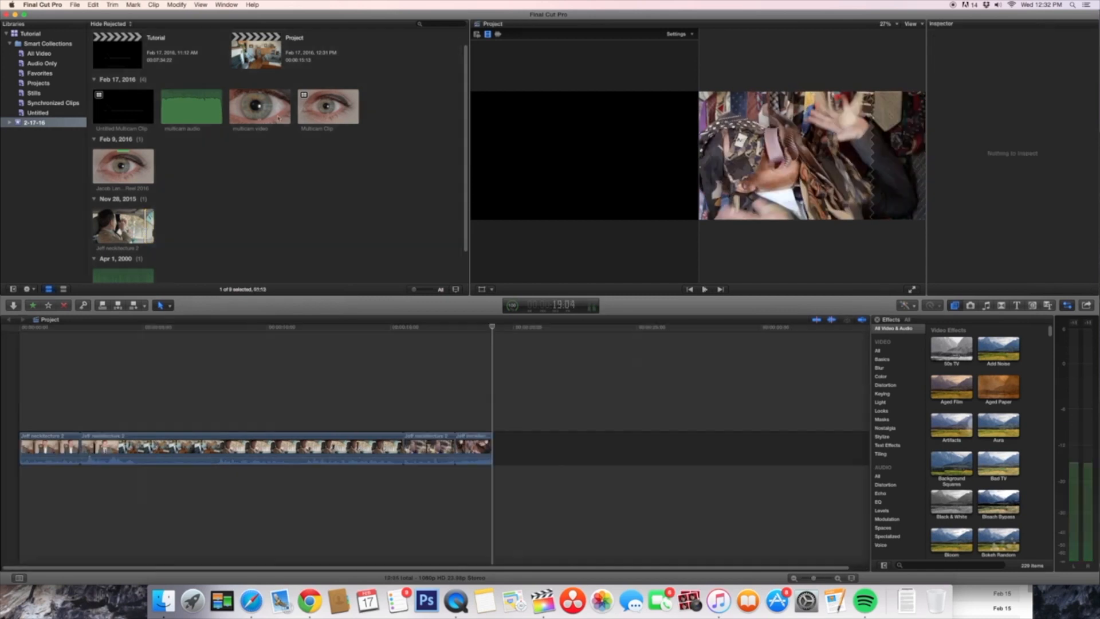
Step: Mark a range near the end of the multicam video clip and append it to the storyline
key("i")
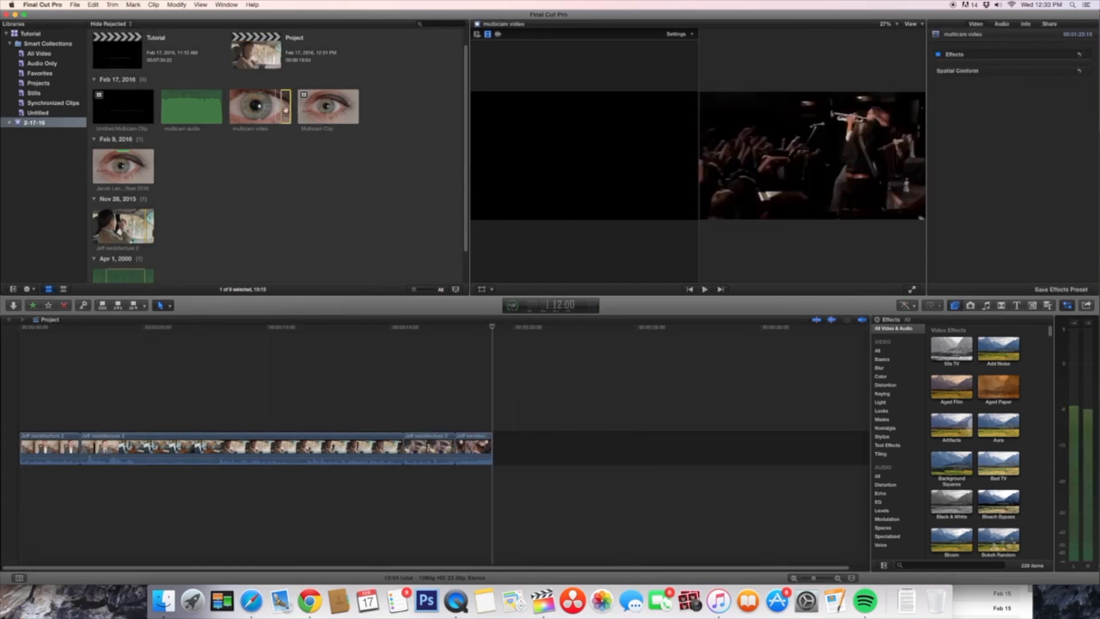
key("e")
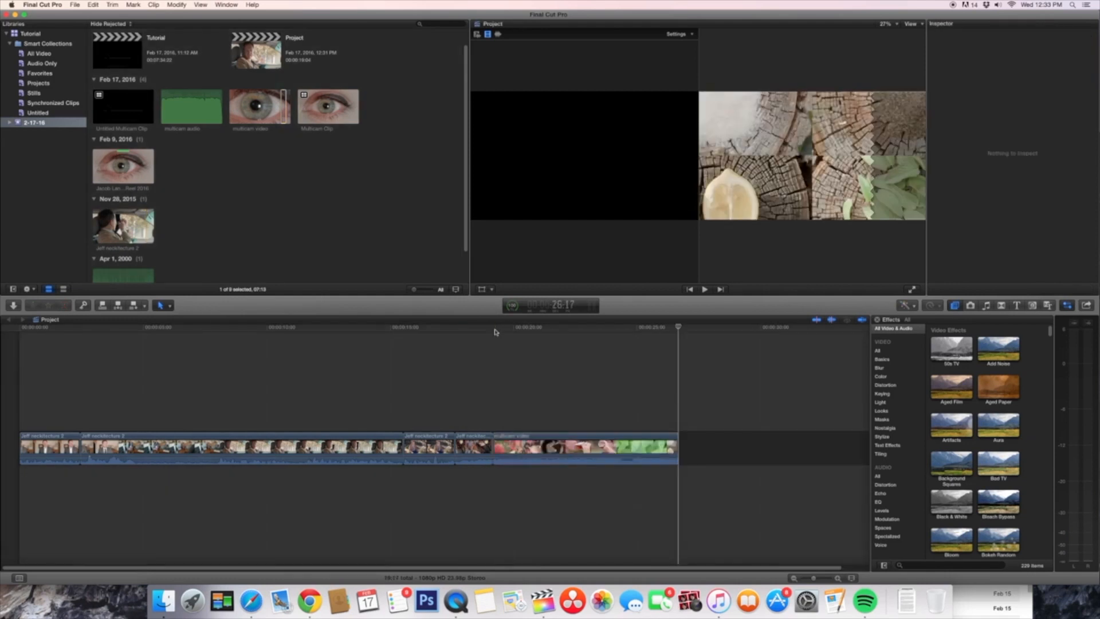
left_click(457, 599)
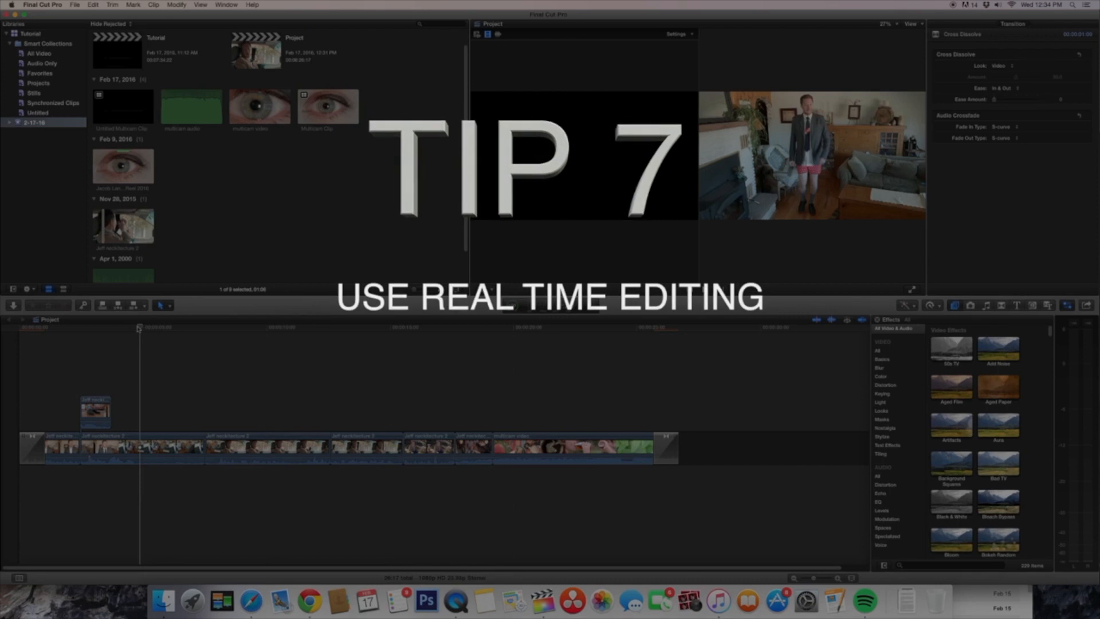
Step: Play the storyline from the middle of the second clip and delete that clip's cut-off end section
left_click(136, 328)
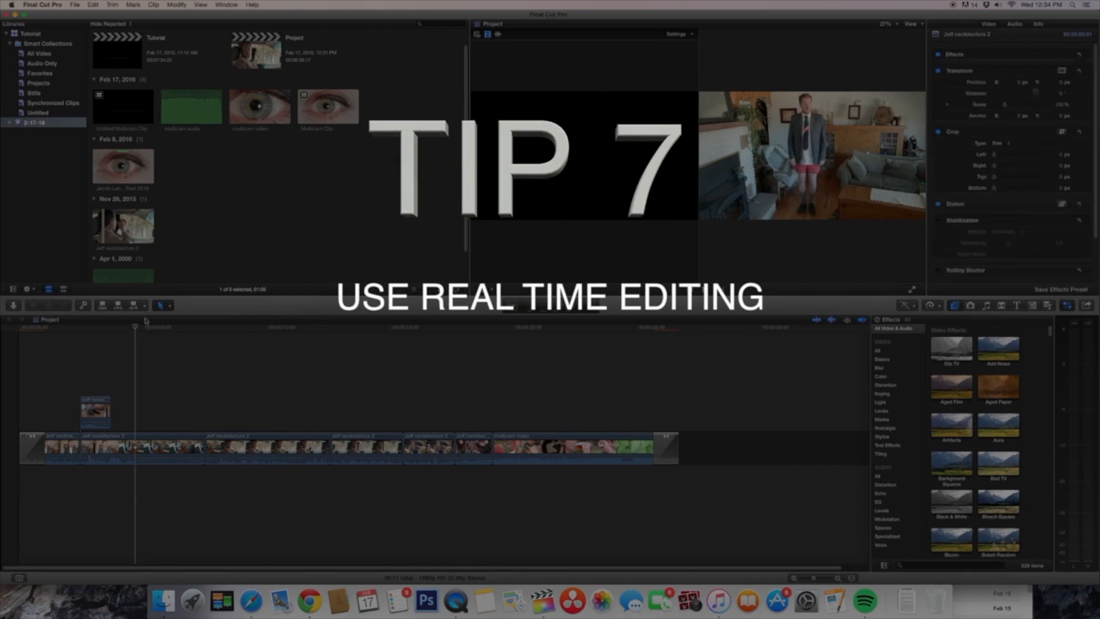
key("space")
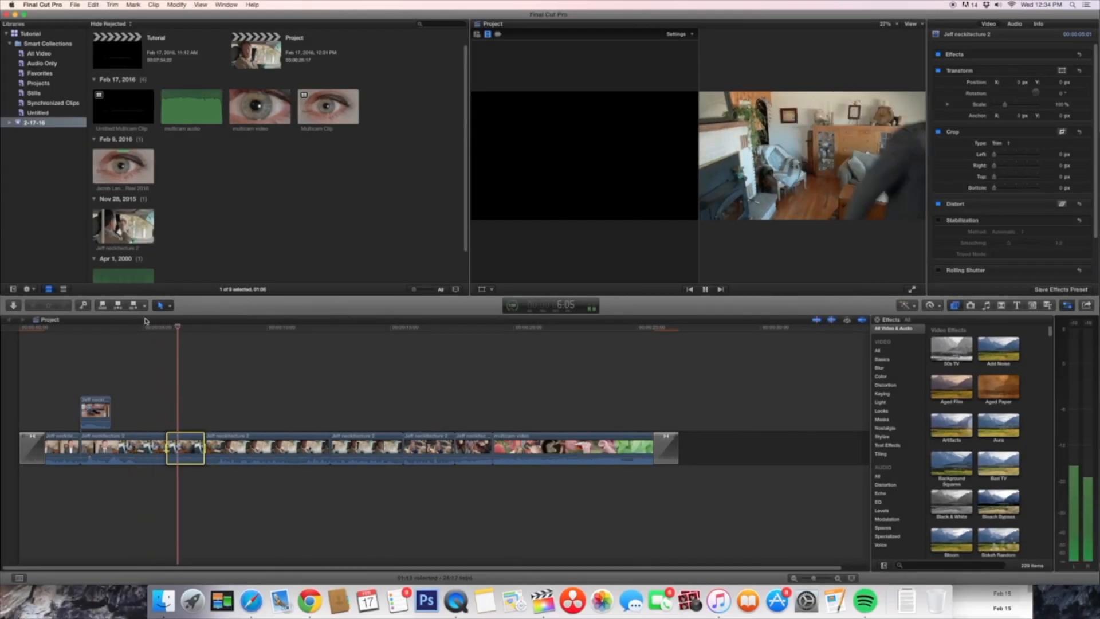
key("Delete")
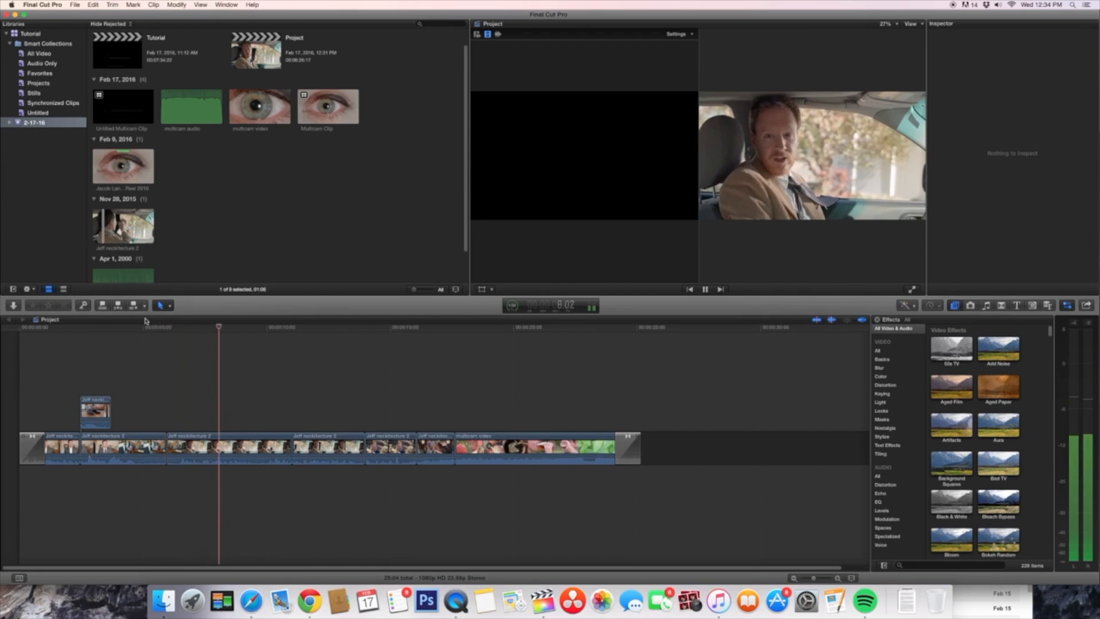
Step: Cut the third storyline clip at the playhead during playback and delete the piece after the cut
key("super+b")
key("c")
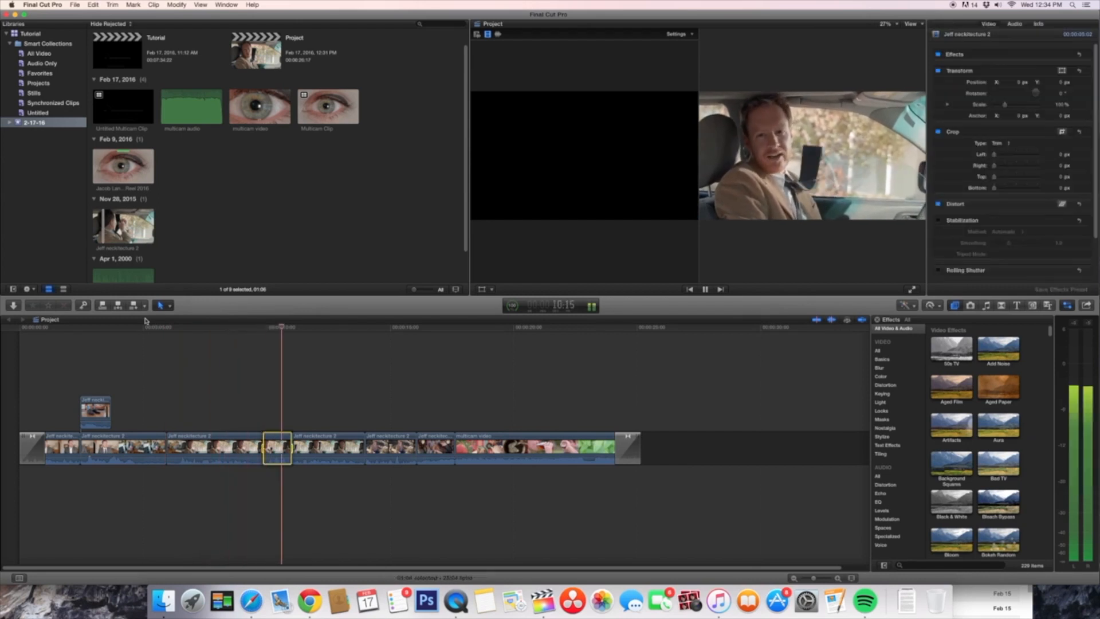
key("Delete")
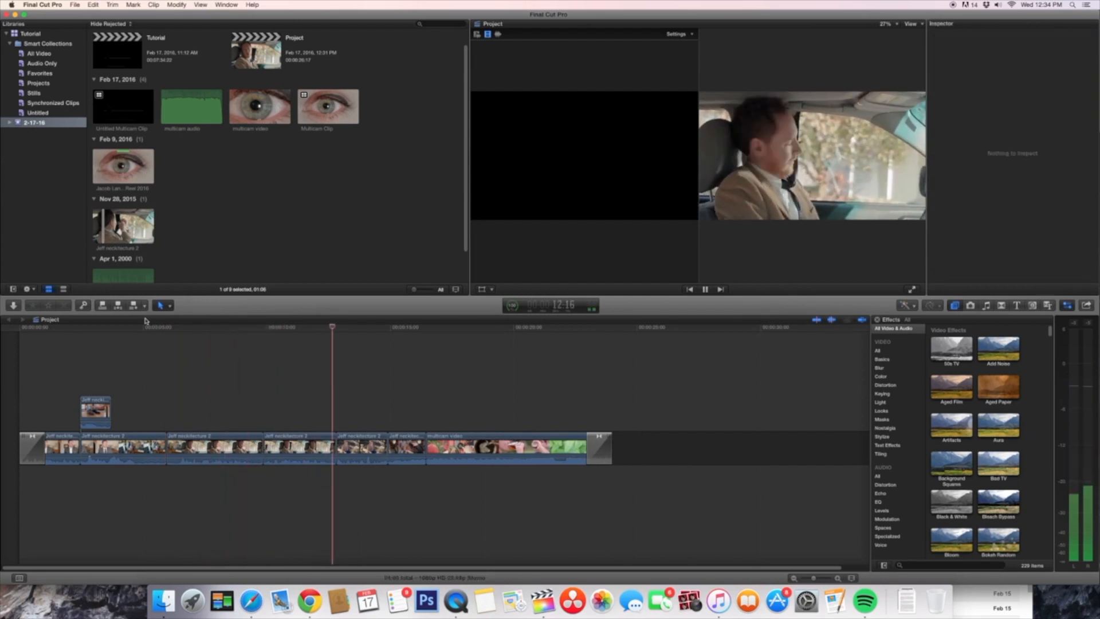
Step: Extend the end of the fourth storyline clip, the man in the car, and resume playback
key("space")
left_click_drag(335, 447, 356, 448)
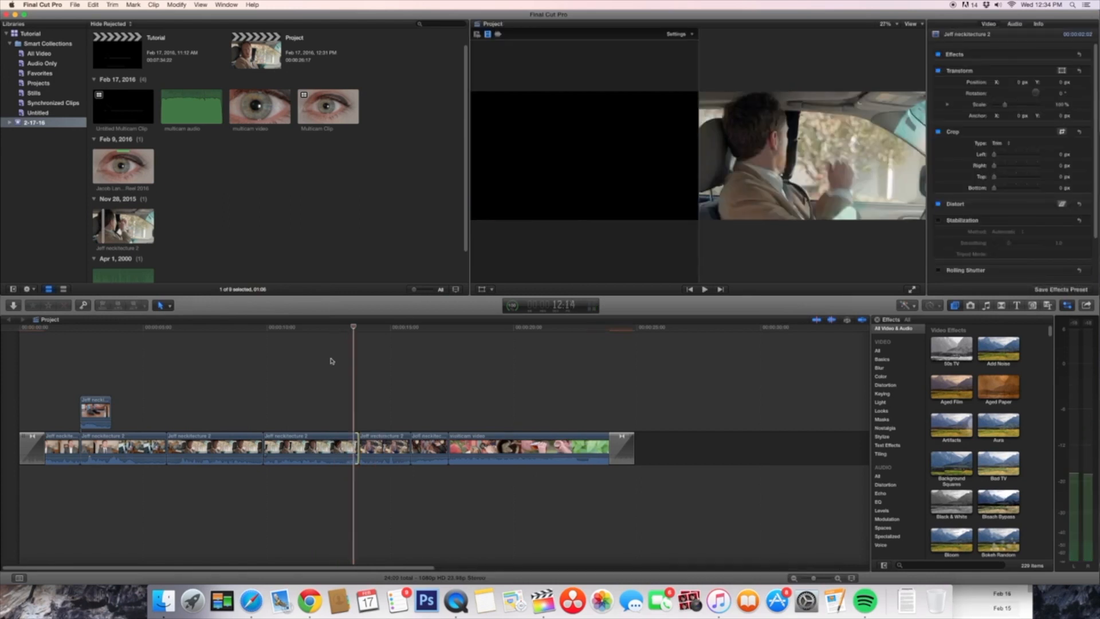
key("space")
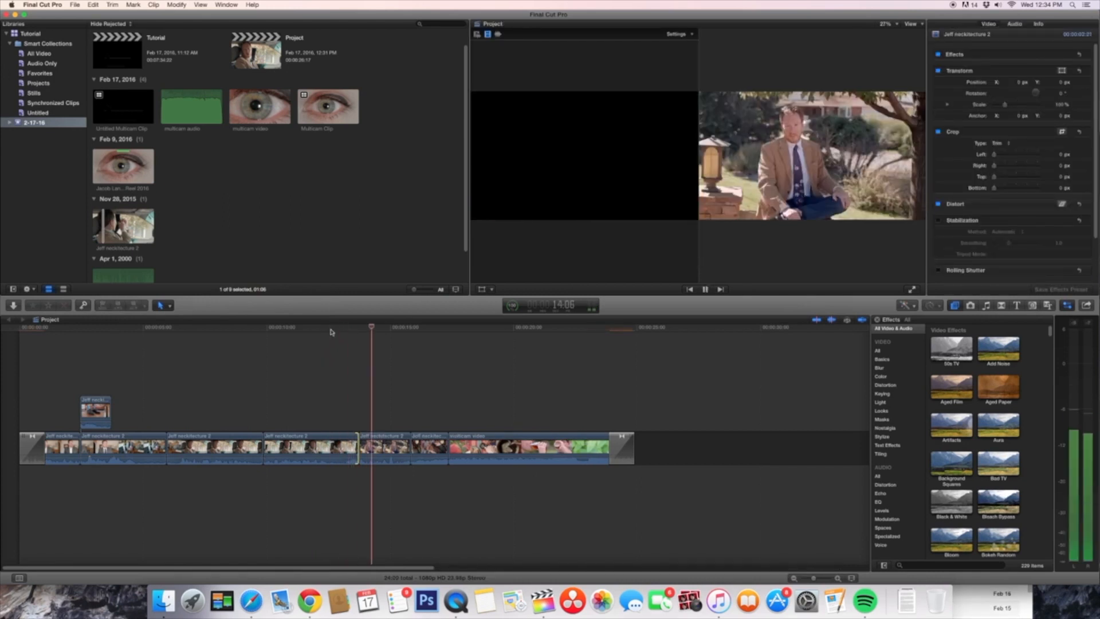
Step: Delete the short necktie clip before the multicam video clip, and cut away the multicam video clip's opening section
left_click(422, 445)
key("BackSpace")
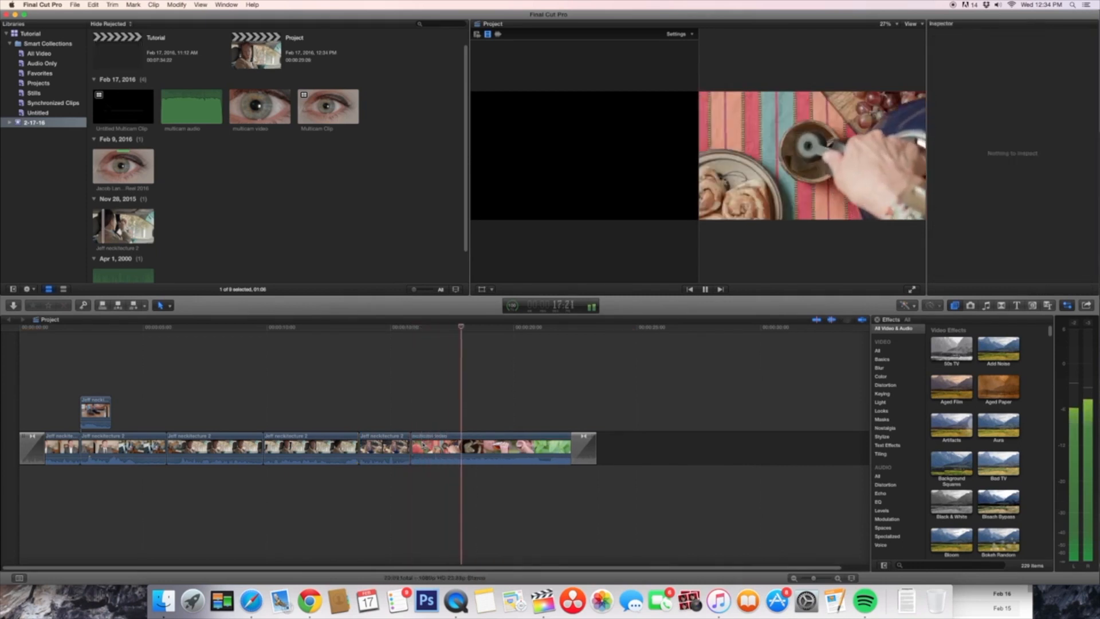
key("super+b")
left_click(423, 445)
key("BackSpace")
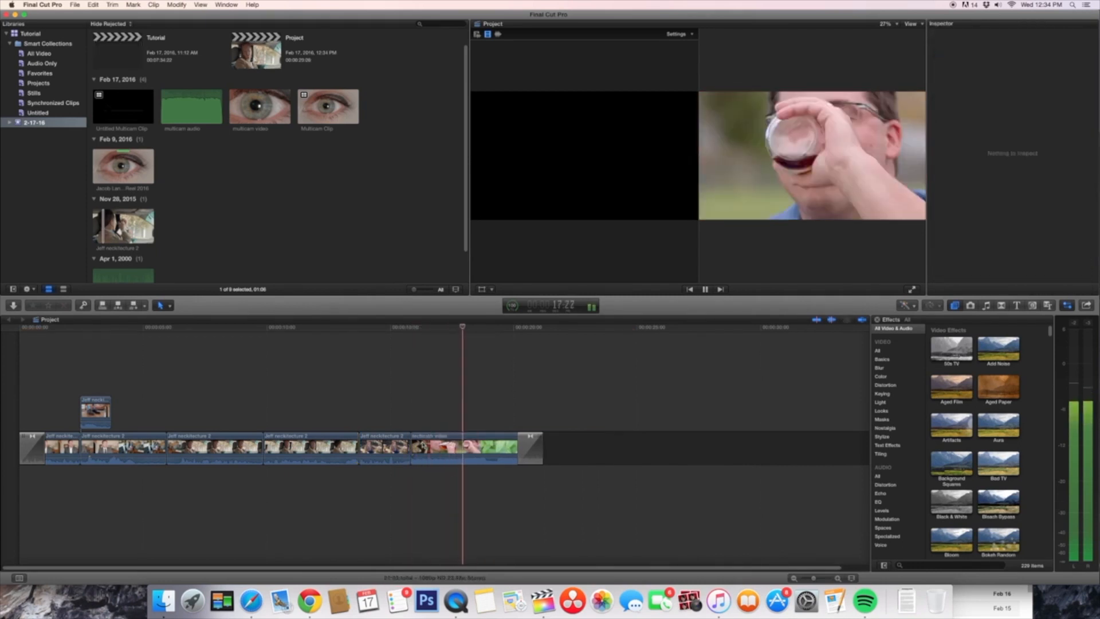
Step: Trim a few frames off the end of the third storyline clip
key("space")
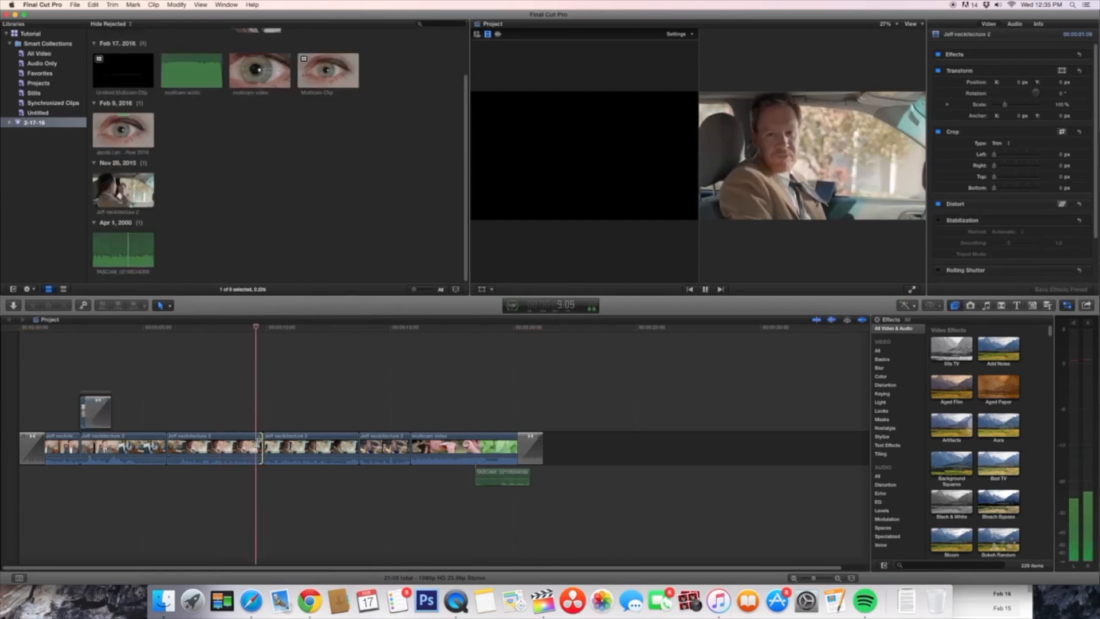
left_click_drag(258, 442, 254, 442)
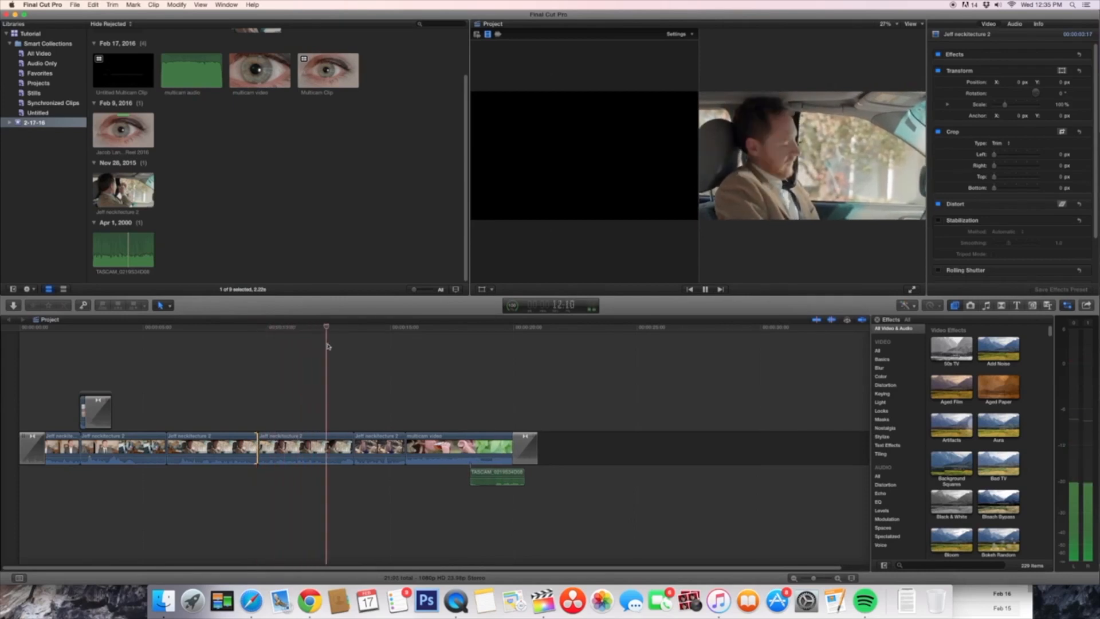
Step: Play back the edited timeline through its end and switch to Photoshop
key("space")
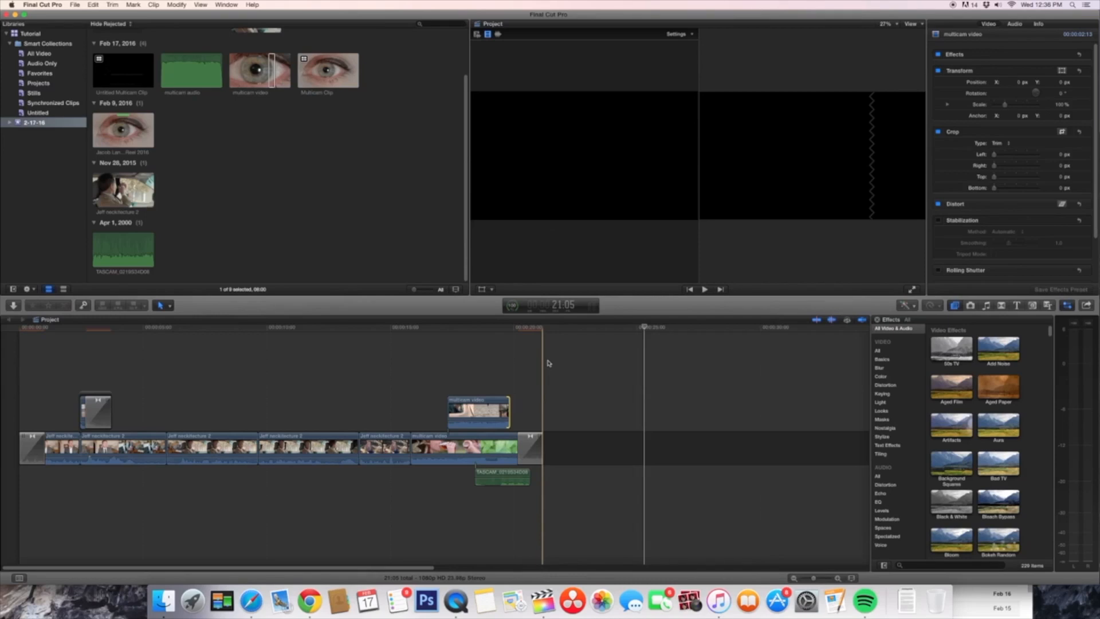
key("space")
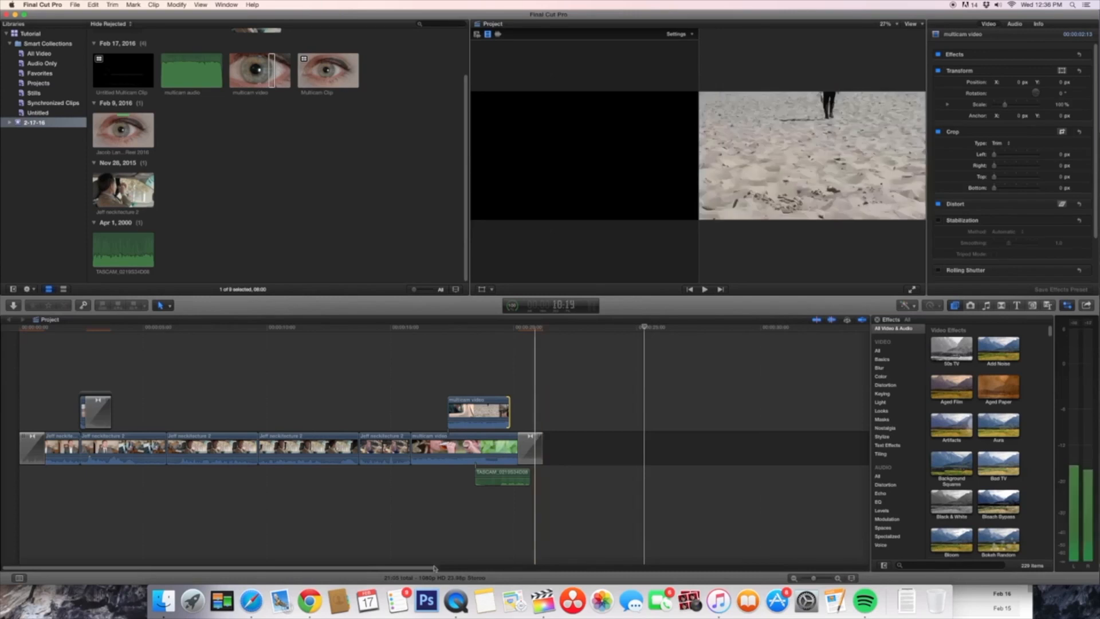
left_click(436, 607)
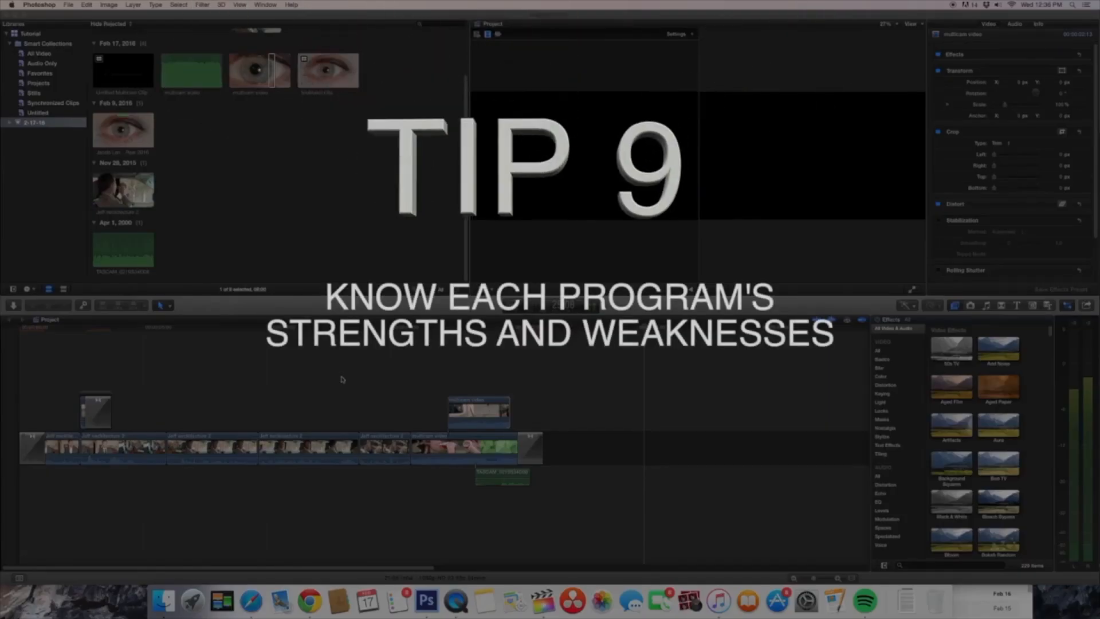
Step: Start sharing the project as a Master File and open its export settings for format and video codec
left_click(1091, 310)
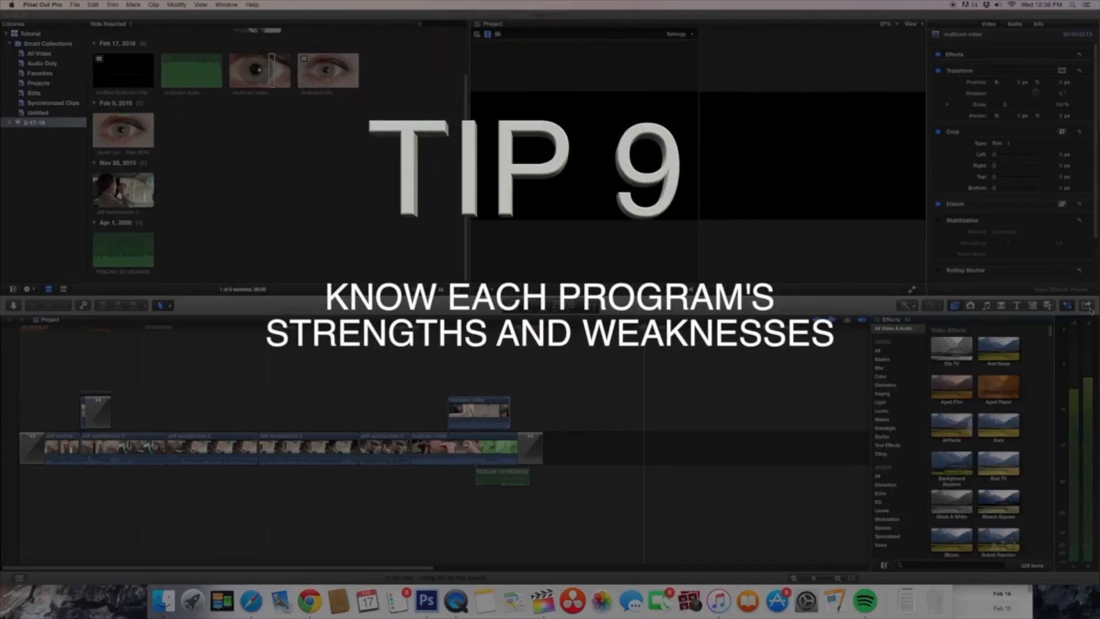
left_click(1089, 307)
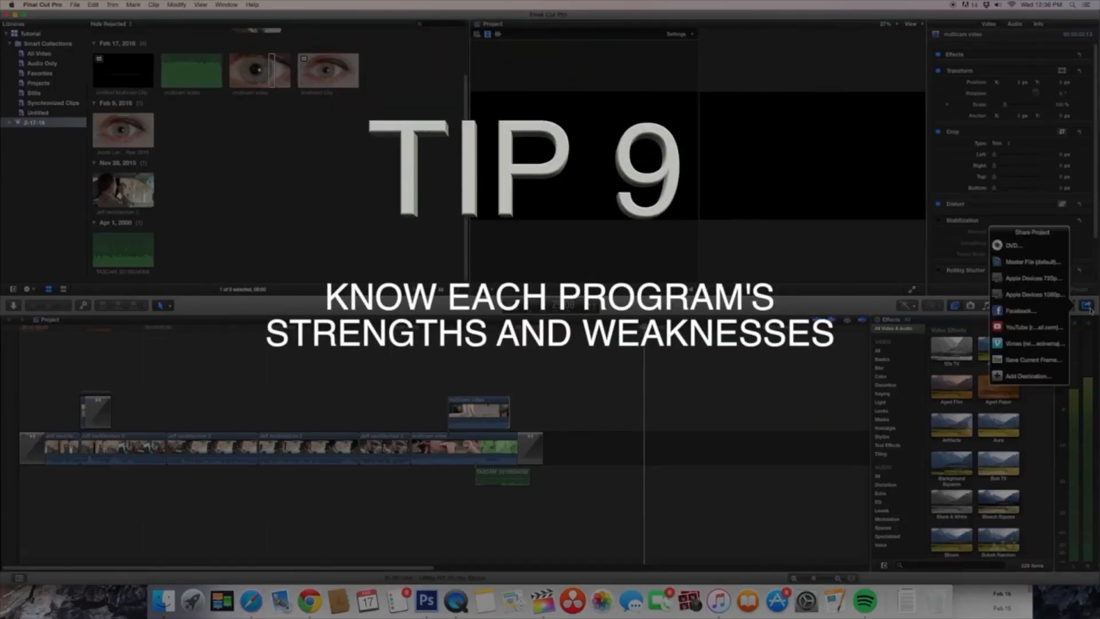
left_click(1026, 262)
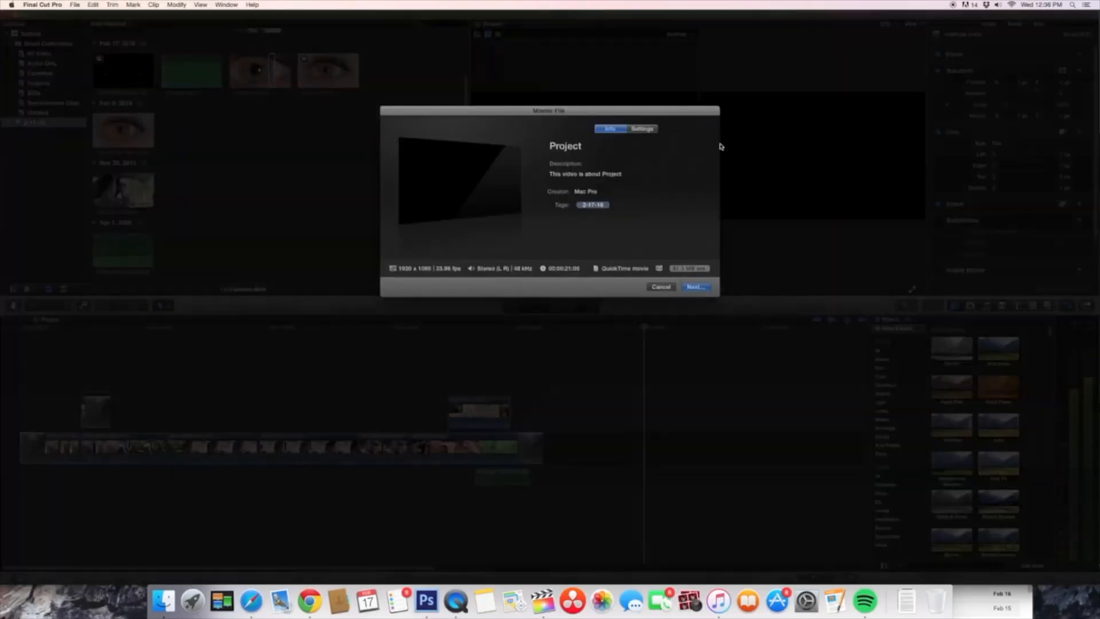
left_click(646, 128)
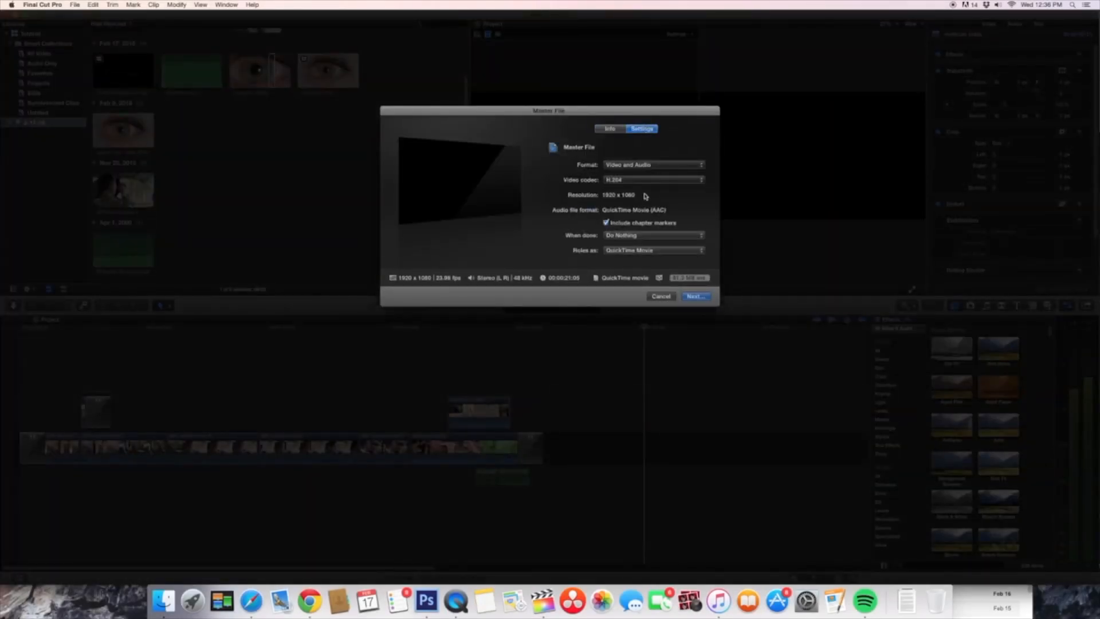
Step: Switch to MPEG Streamclip, open its batch list, and close both the batch list and the main window
left_click(471, 595)
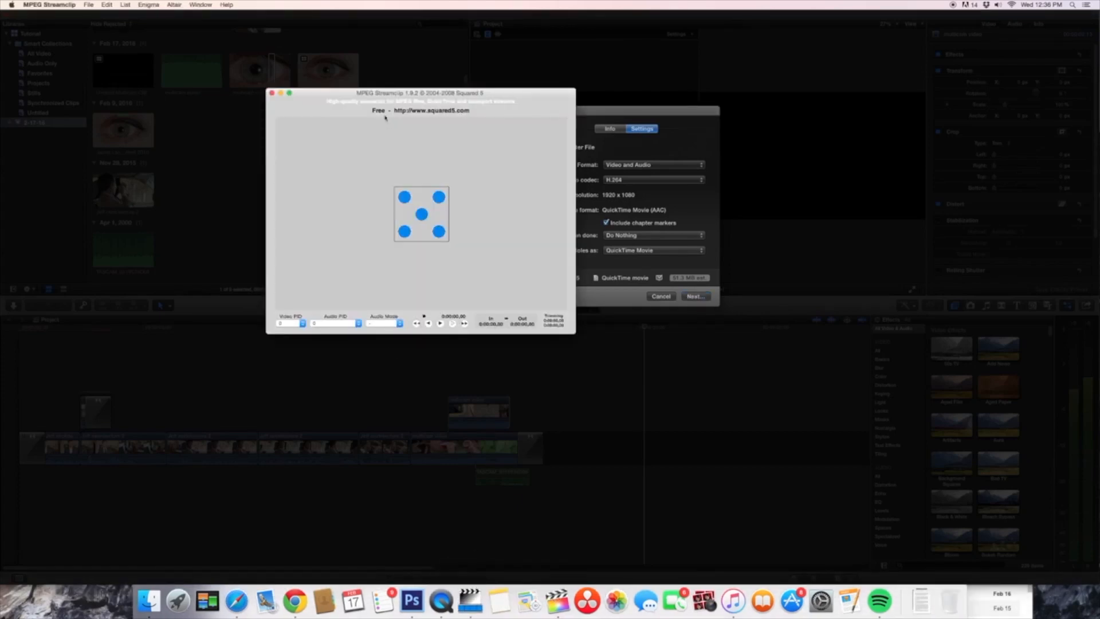
left_click_drag(383, 112, 389, 111)
left_click(150, 5)
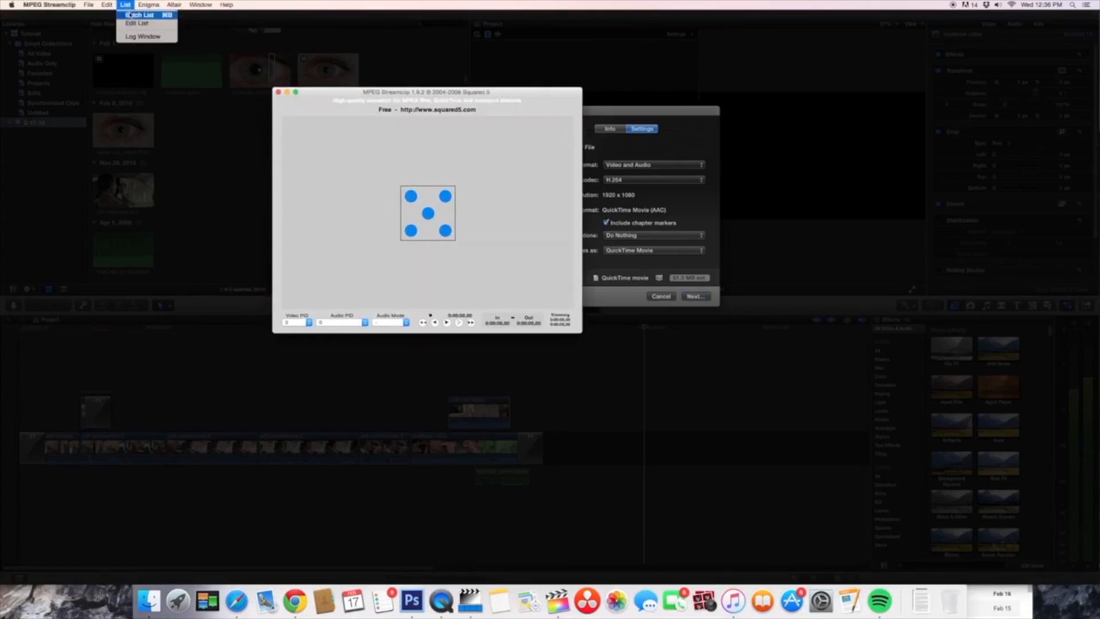
left_click(129, 15)
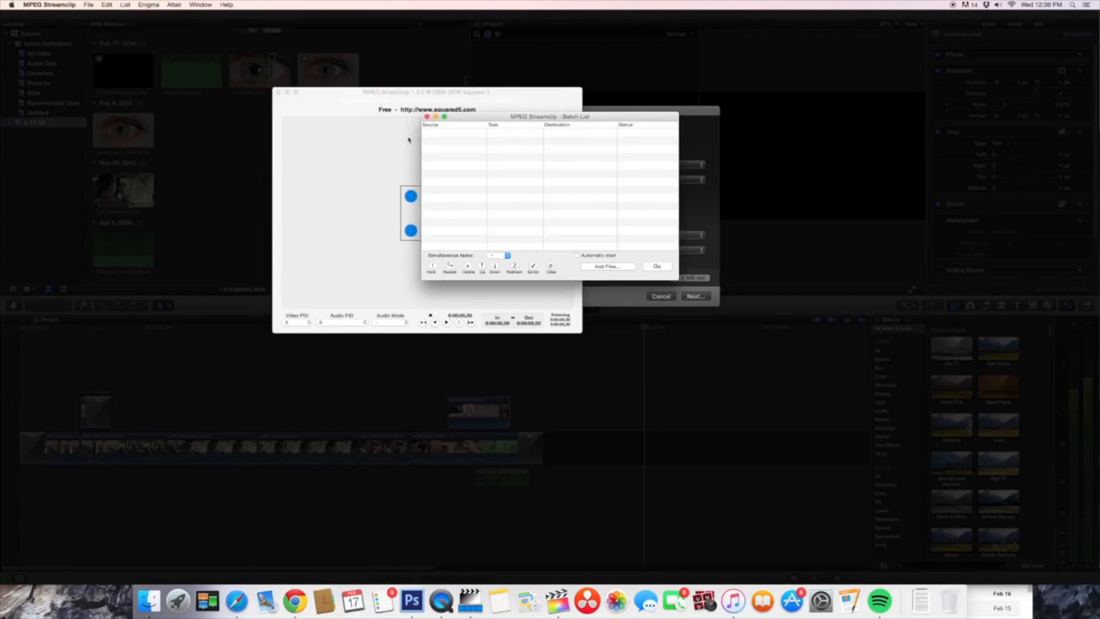
left_click(427, 117)
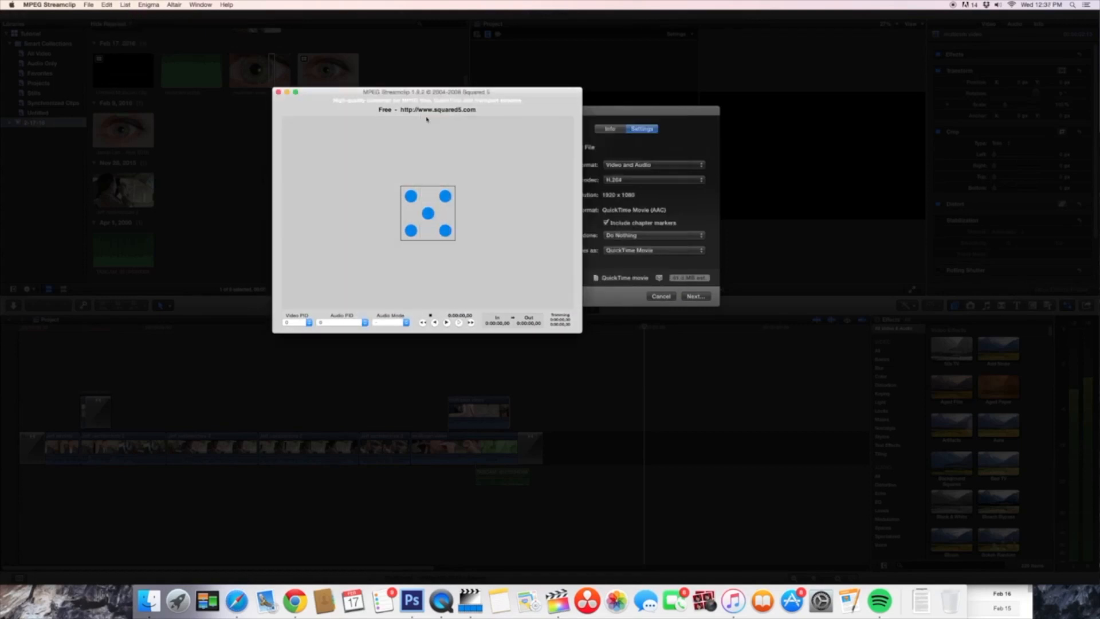
left_click(279, 92)
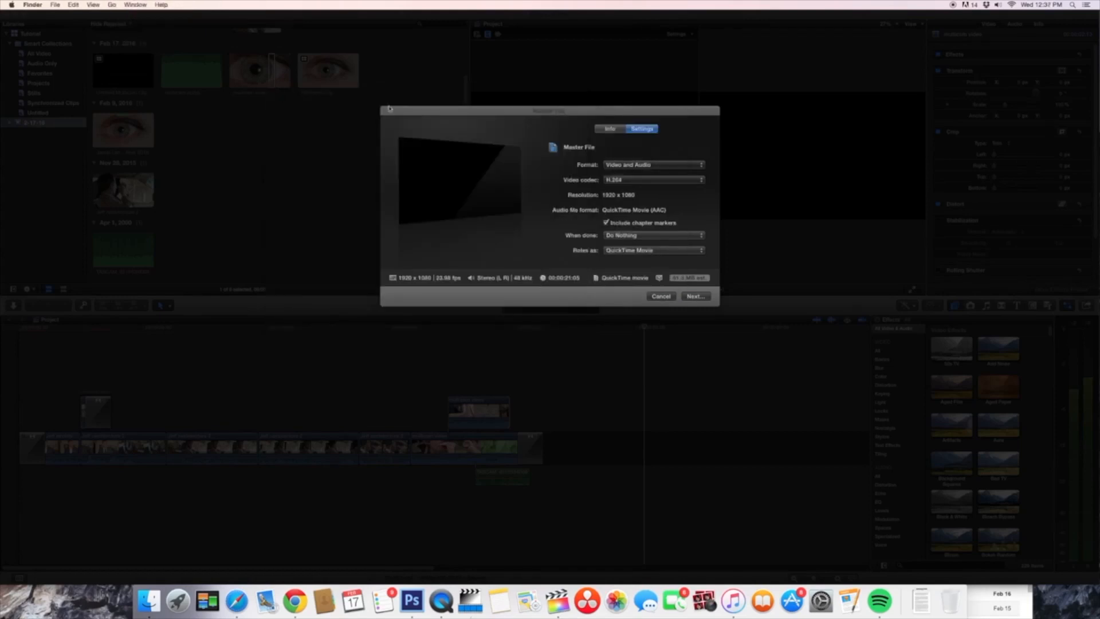
Step: Cancel the Master File export of the project and switch to QuickTime Player
left_click(669, 297)
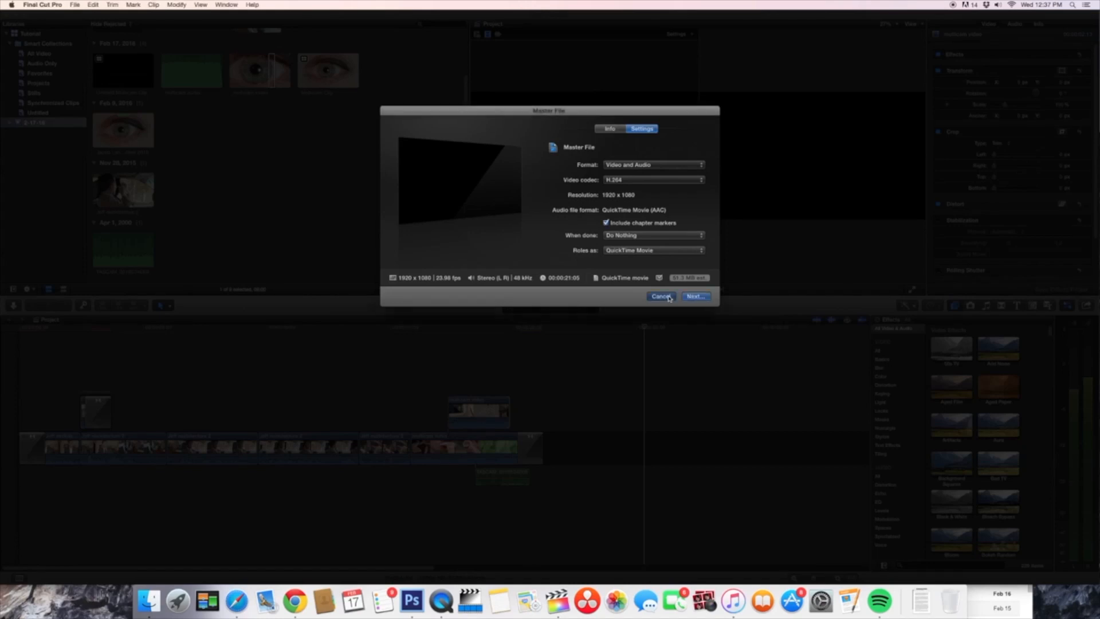
left_click(662, 296)
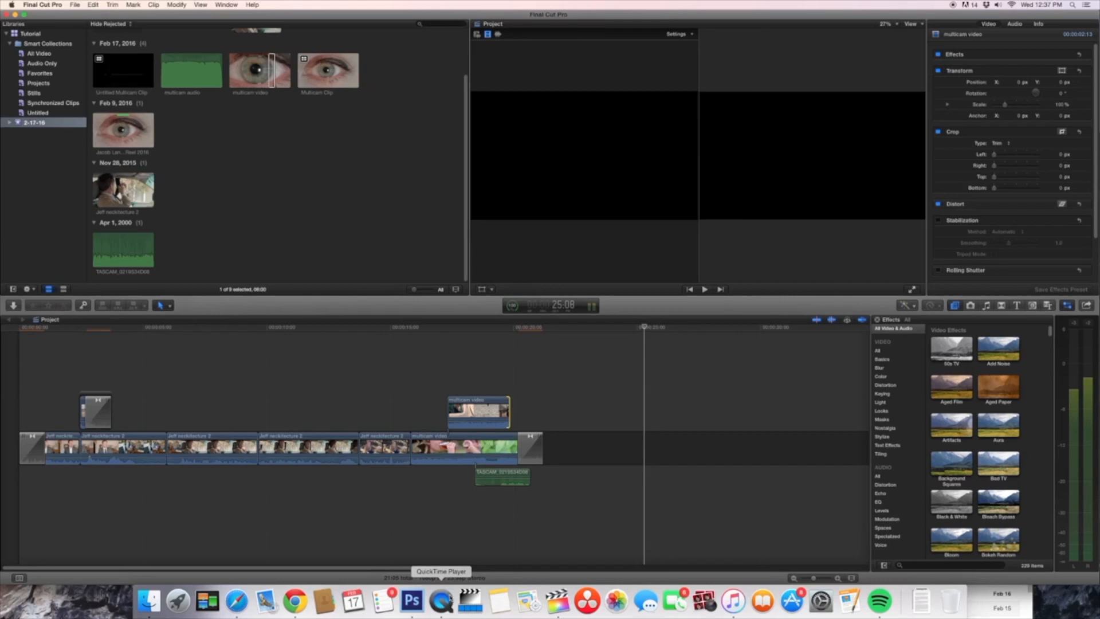
left_click(440, 578)
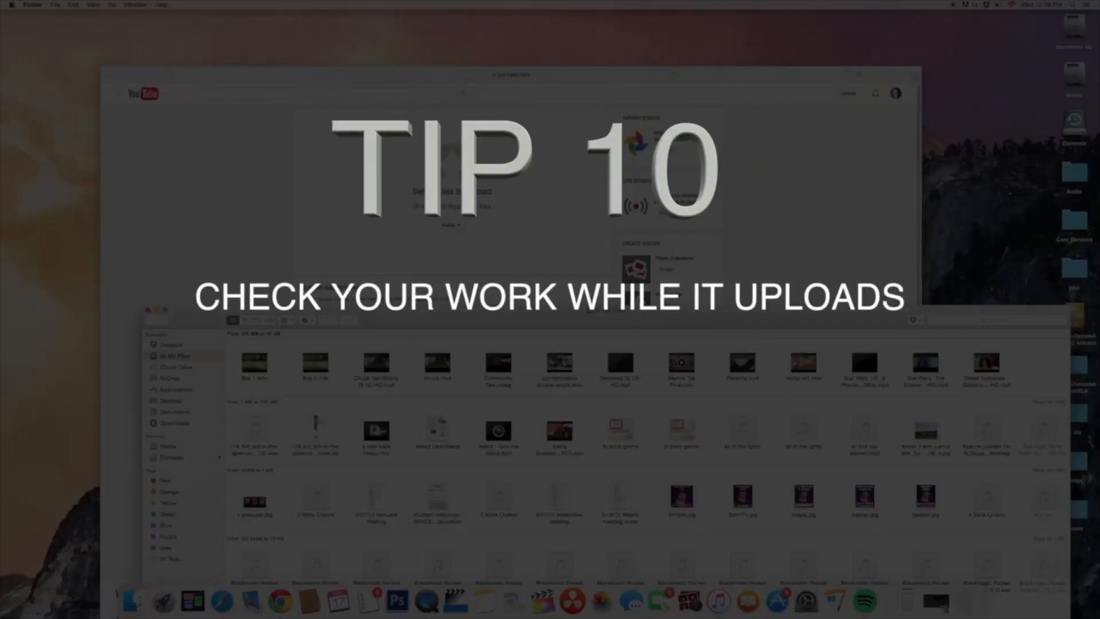
Step: Upload Menno Tea Final.mov from the All My Files window to the YouTube upload page
left_click_drag(683, 363, 455, 181)
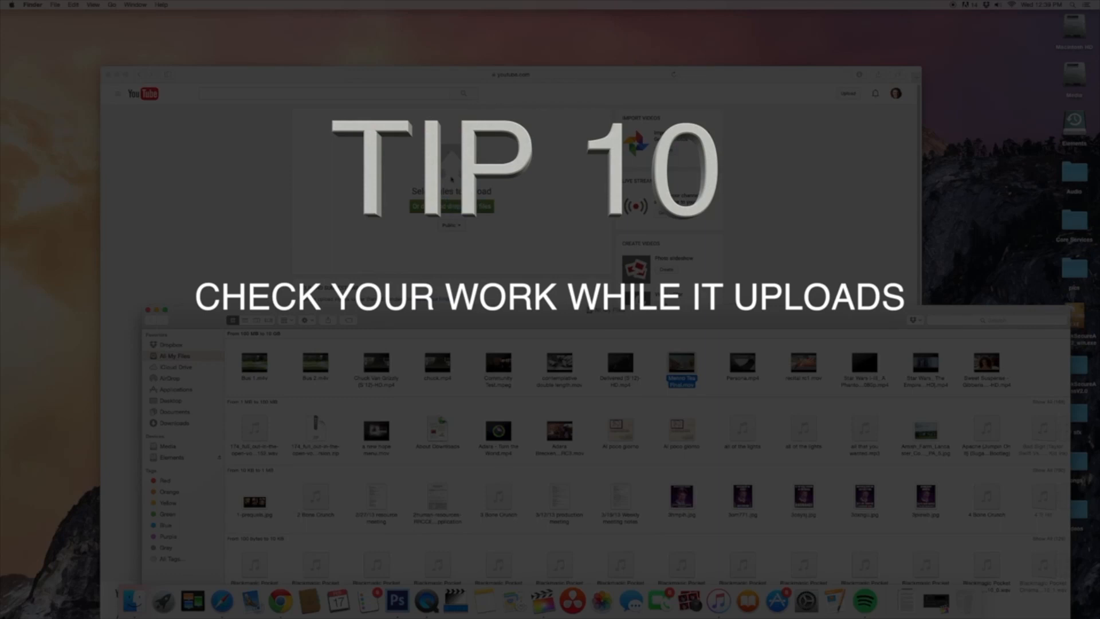
left_click(230, 191)
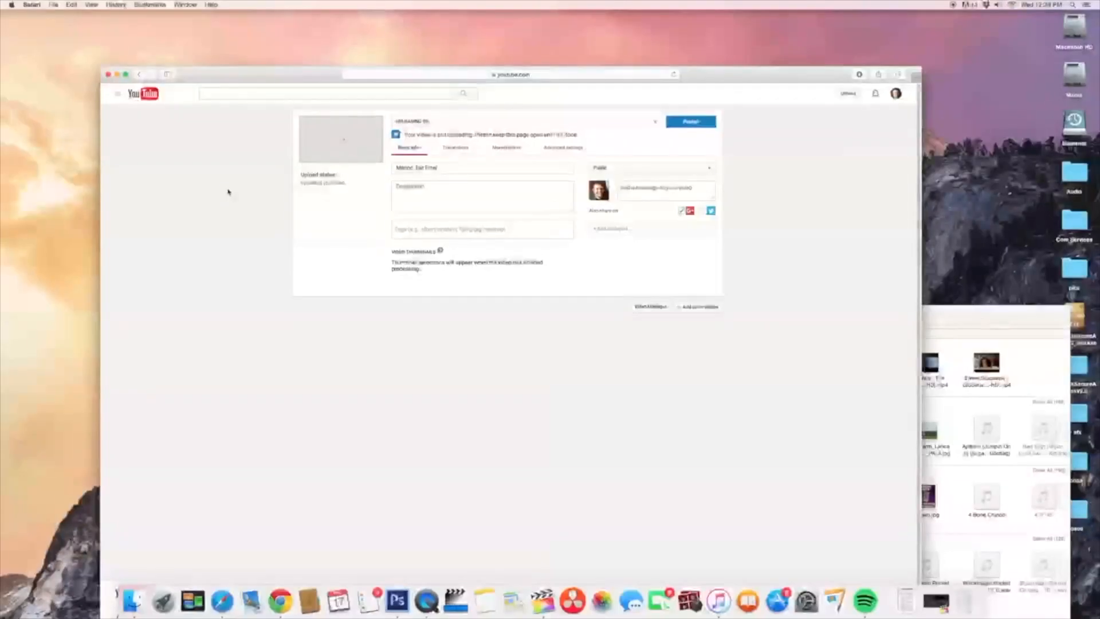
Step: Open Menno Tea Final.mov from Finder in QuickTime Player to check it during the upload, and close it
left_click(932, 293)
double_click(674, 337)
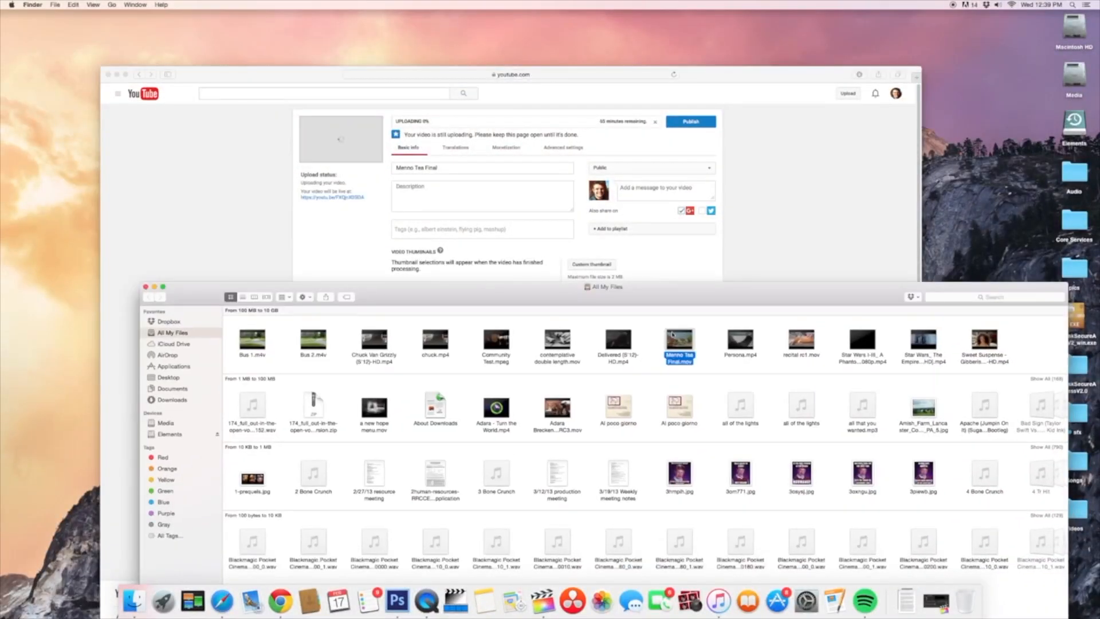
left_click(443, 452)
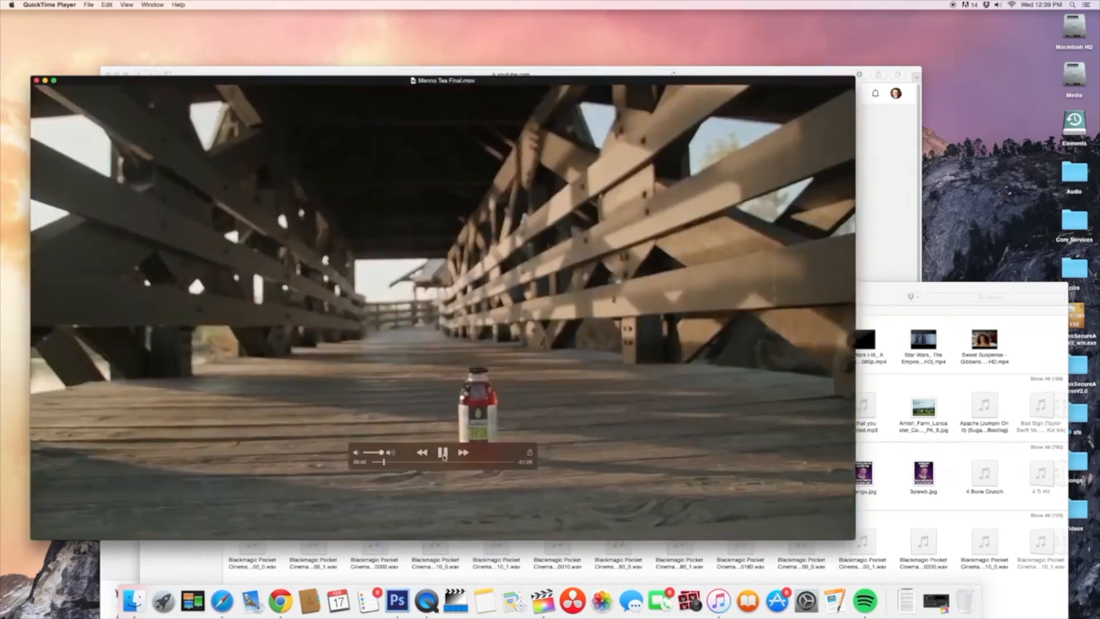
left_click(36, 80)
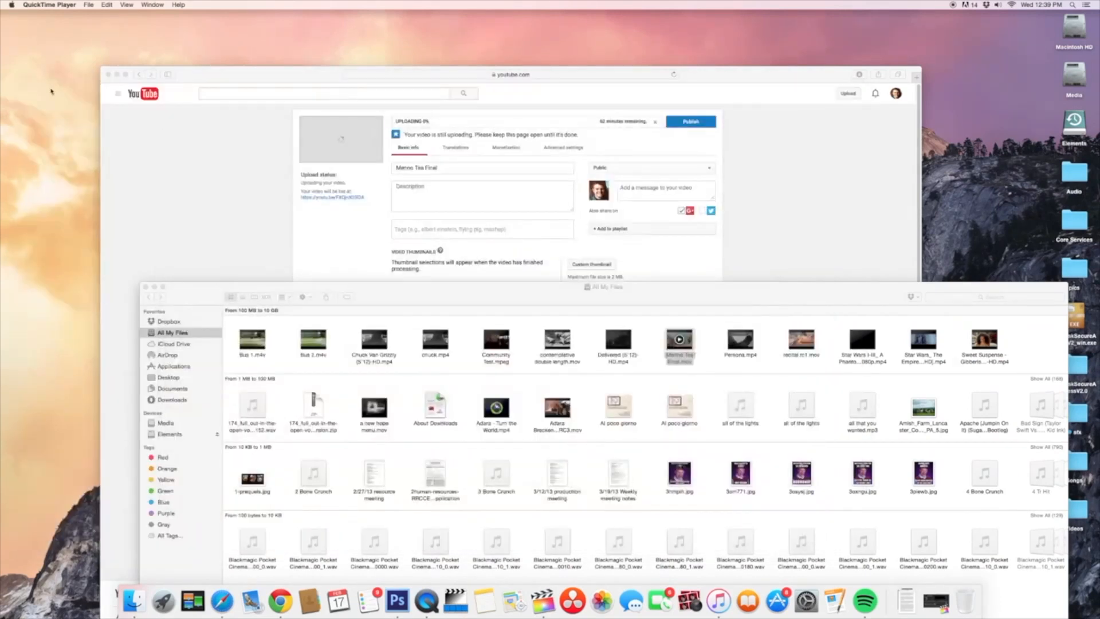
Step: Cancel the running YouTube upload of Menno Tea Final and confirm the cancellation
left_click(142, 182)
left_click(655, 121)
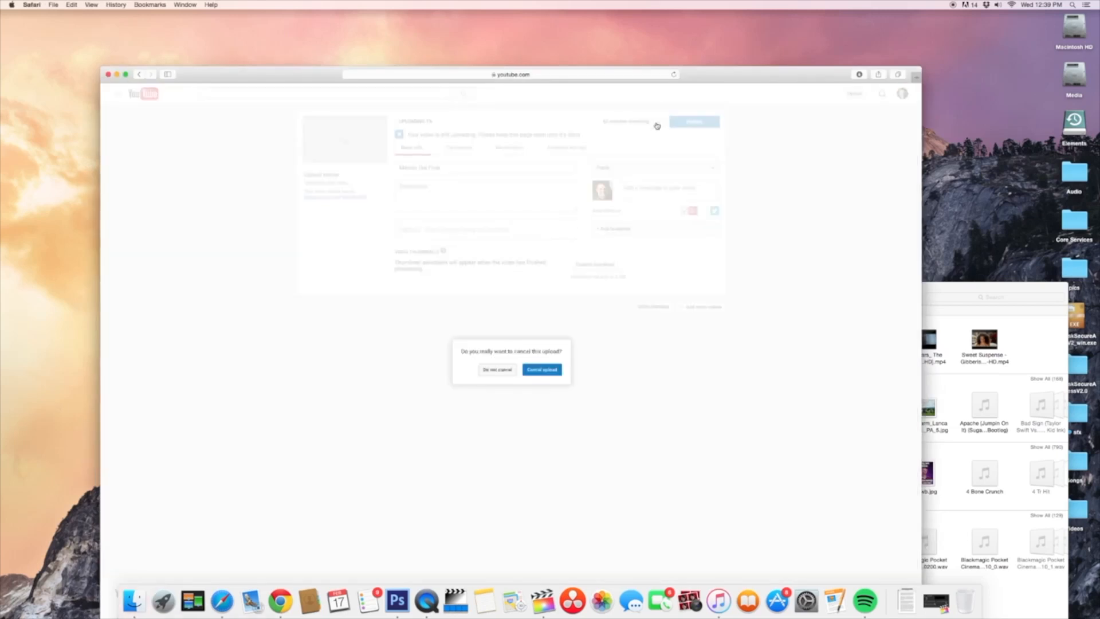
left_click(534, 369)
Step: Switch to Final Cut Pro, start sharing the project to YouTube, go through its settings, and dismiss the export
left_click(542, 601)
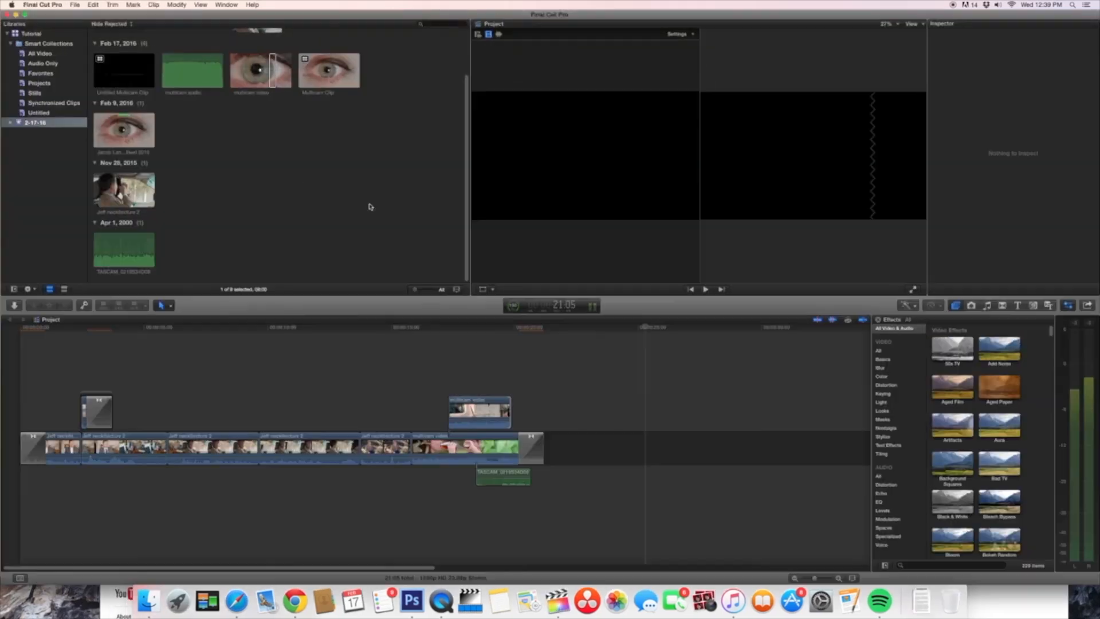
left_click(1087, 305)
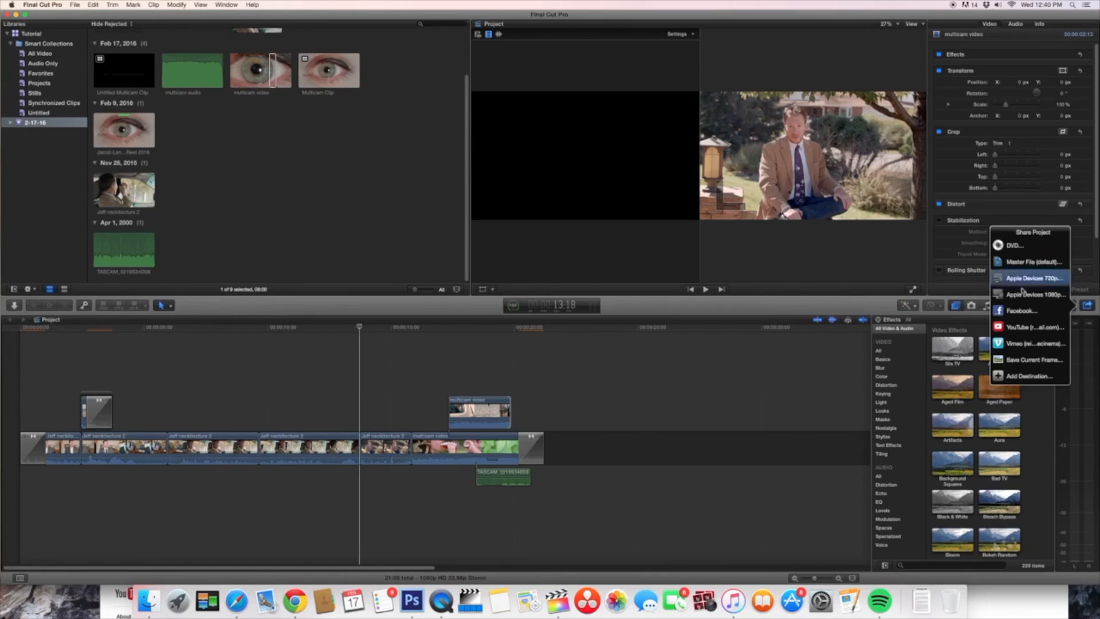
left_click(1021, 328)
left_click(644, 129)
left_click(704, 287)
left_click(653, 250)
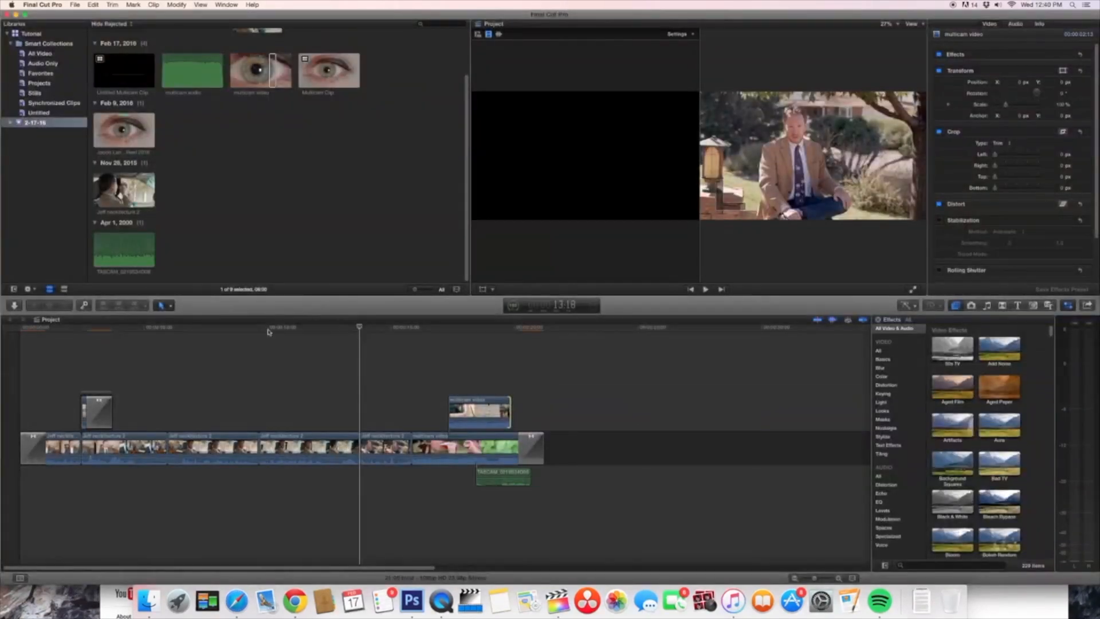
Step: Play the project from its beginning, move the playhead within the third storyline clip, and switch to QuickTime Player
left_click(16, 342)
key("space")
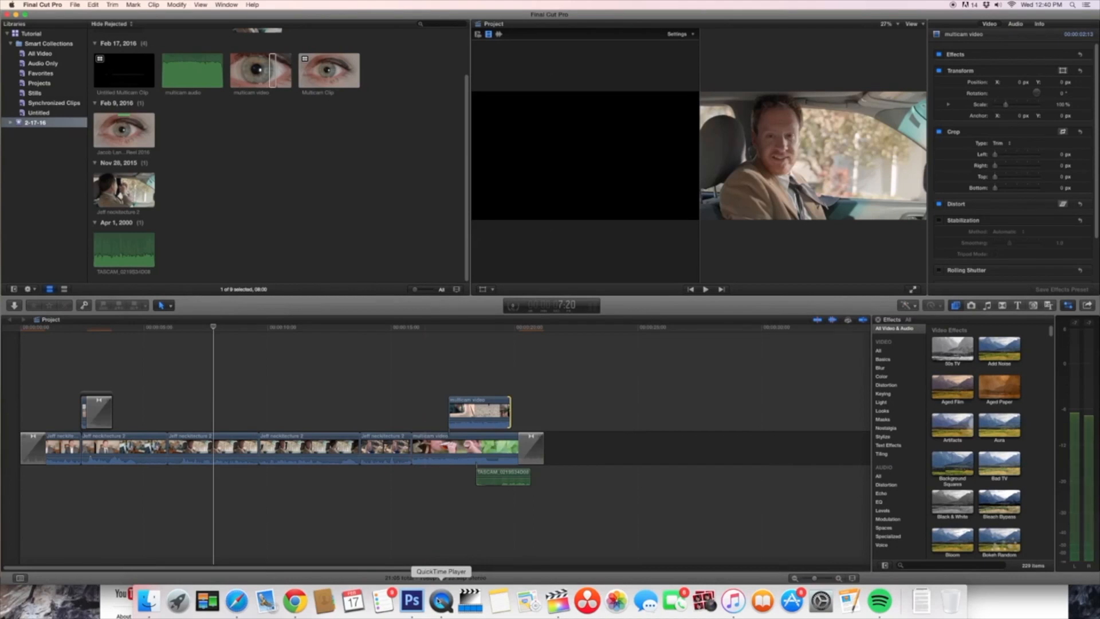
left_click(235, 333)
left_click(239, 334)
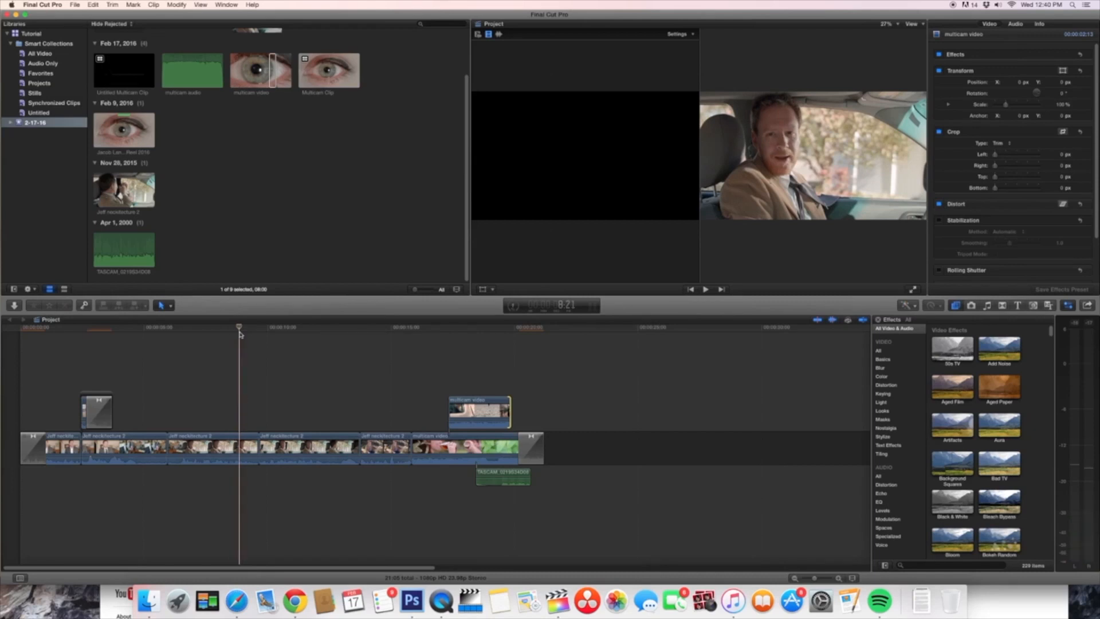
left_click(441, 601)
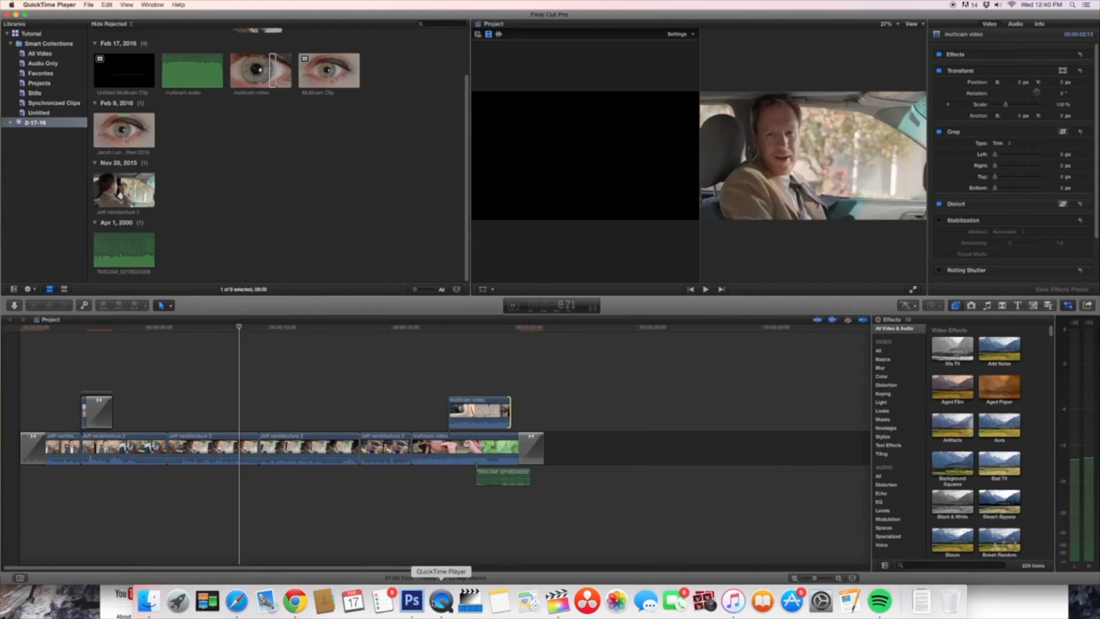